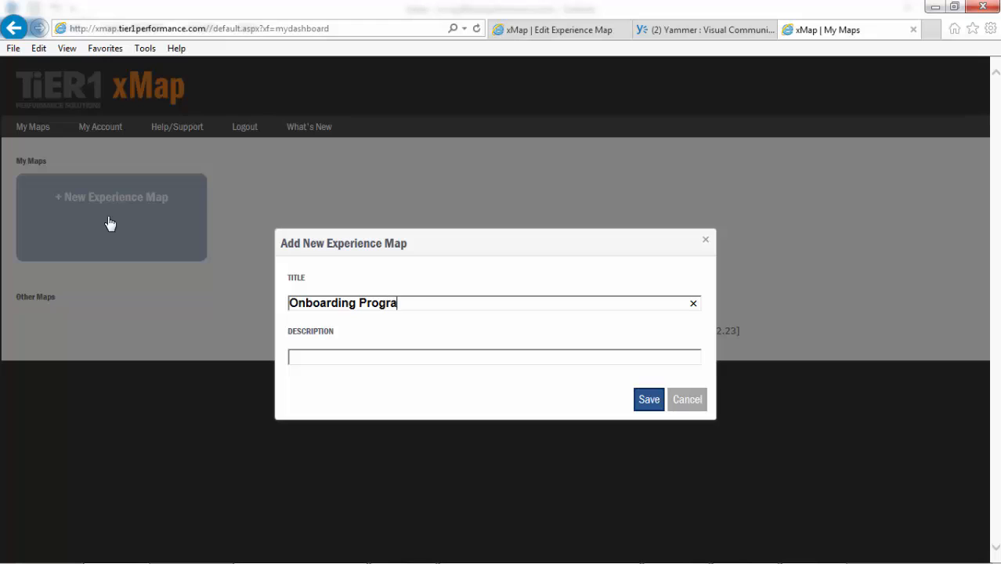
- Title the new experience map "Onboarding Program for New Hires" and save it
type("Hires")
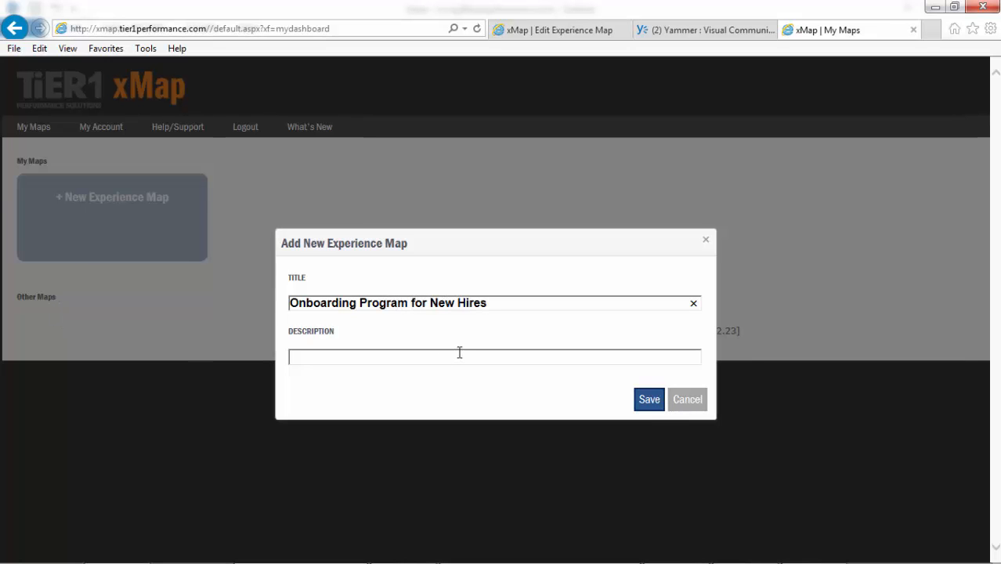
left_click(648, 401)
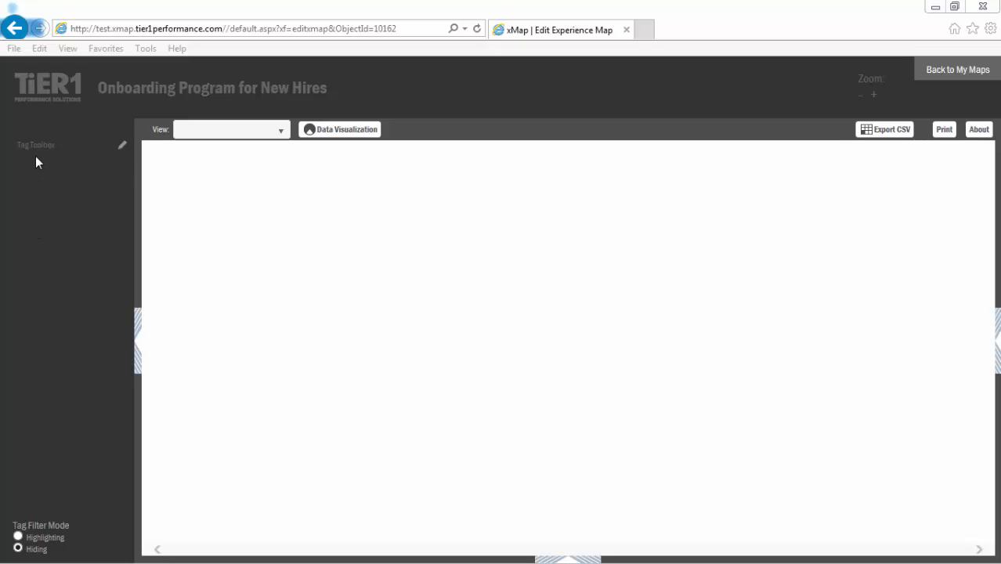
- Open the tag toolbox for editing and add a tag group named "Timeline"
left_click(122, 148)
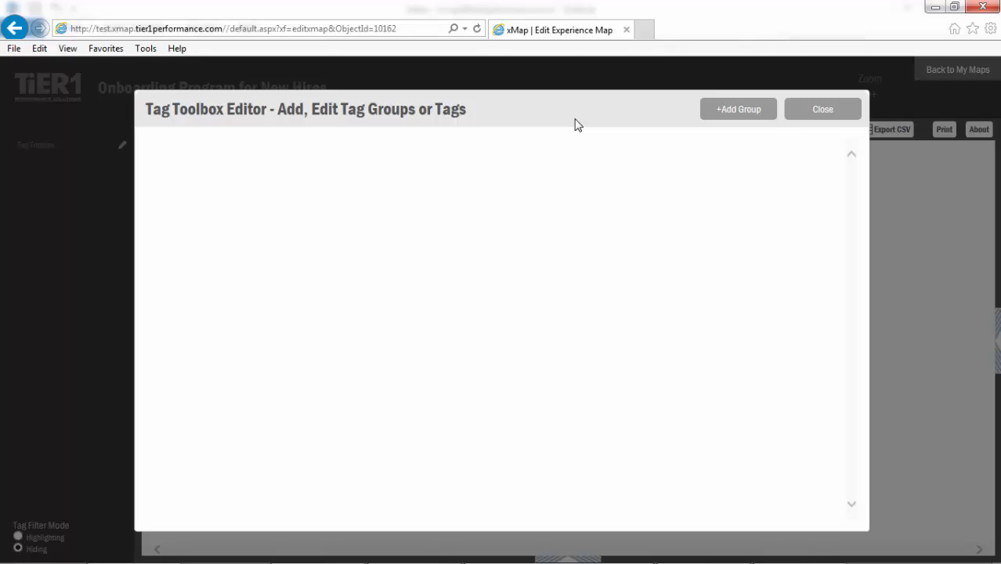
left_click(740, 111)
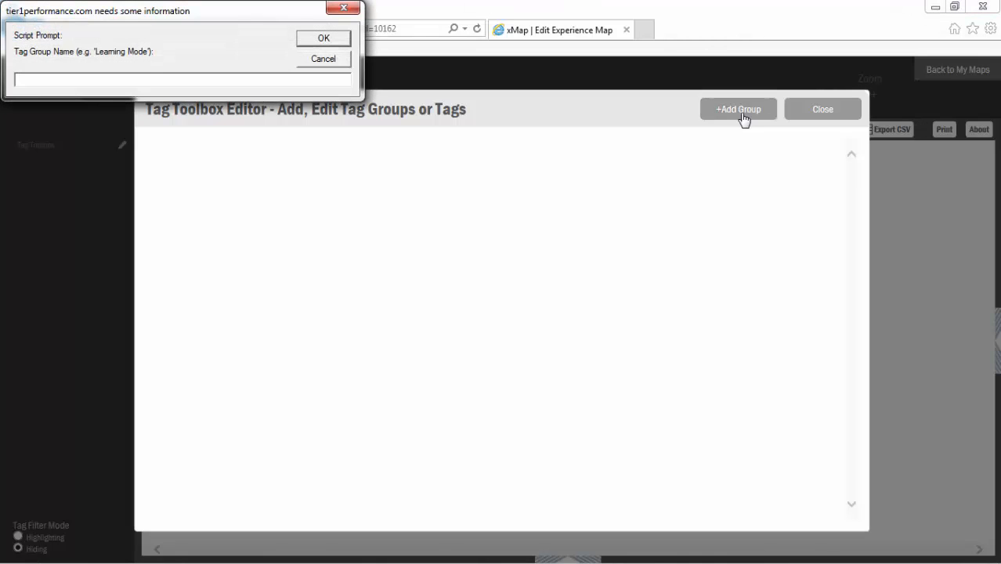
type("Timeline")
key("Return")
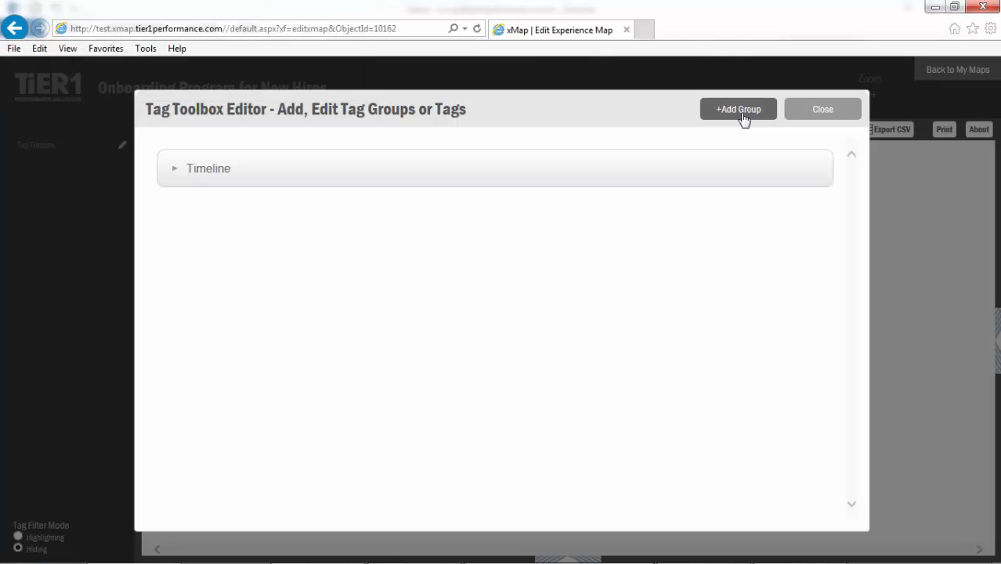
- Add a second tag group named "Learning Modality"
left_click(740, 110)
type("Lear")
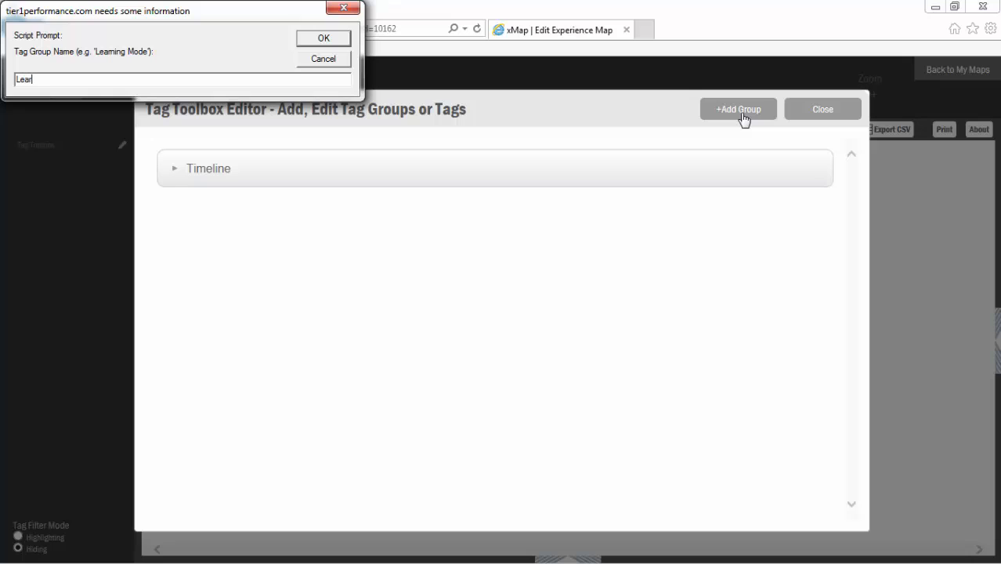
type("ning Modality")
left_click(324, 38)
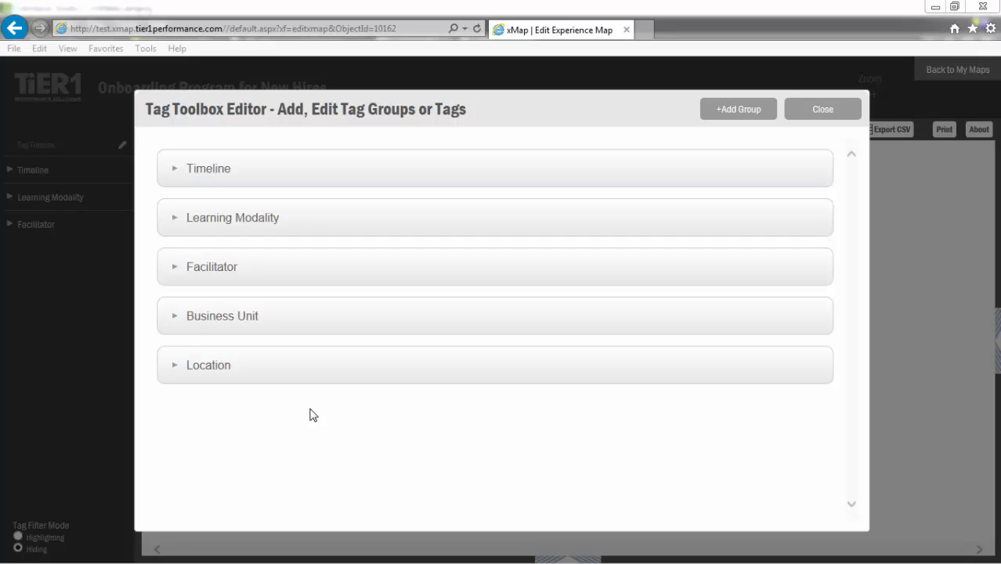
- Expand the Timeline tag group and add the tags "Day 1" and "Day 2" to it
left_click(175, 170)
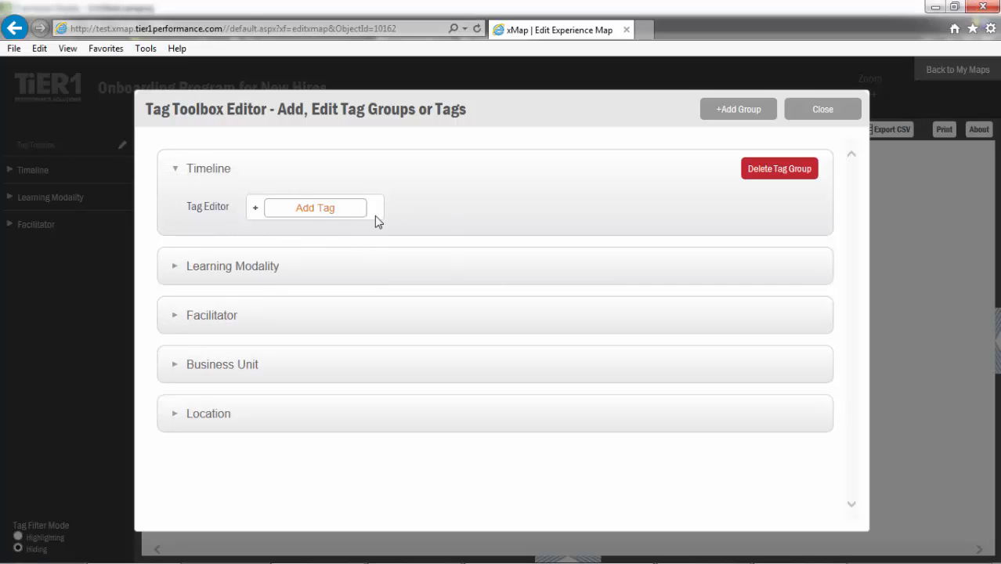
left_click(328, 208)
type("Day 1")
key("Return")
type("Day 2")
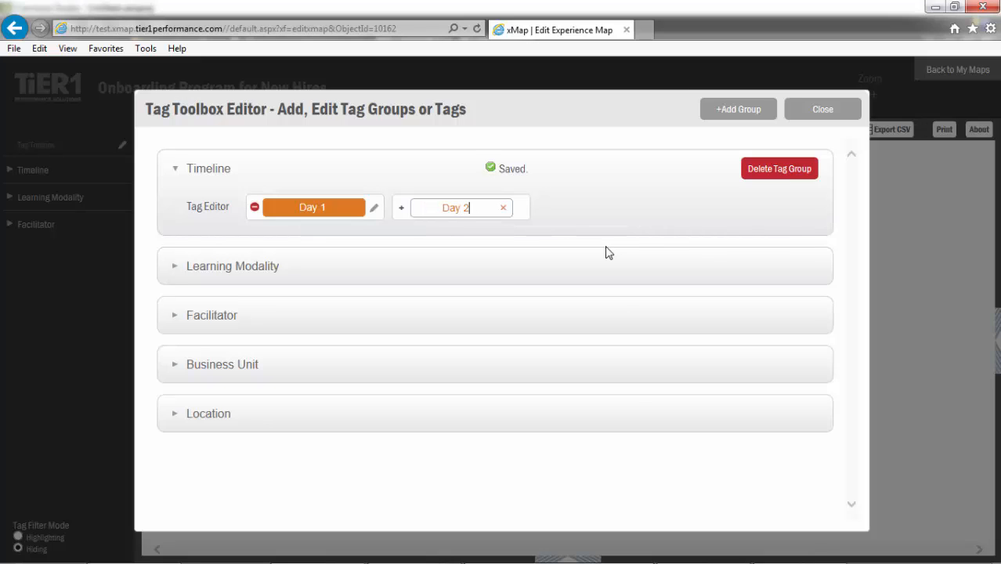
key("Return")
- Add the tags "Day 3", "Day 4" and "Day 5" to the Timeline group
type("Day 3")
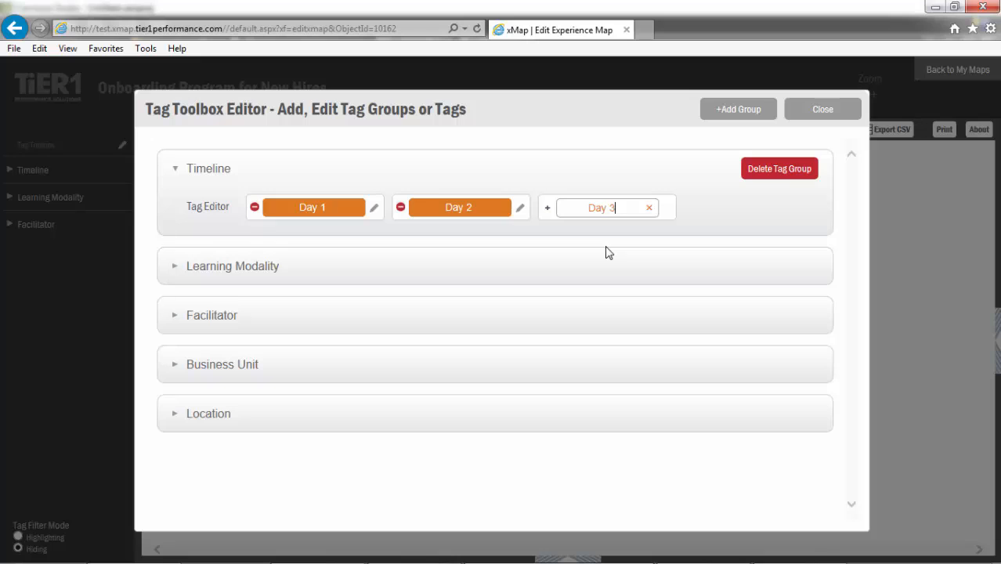
key("Return")
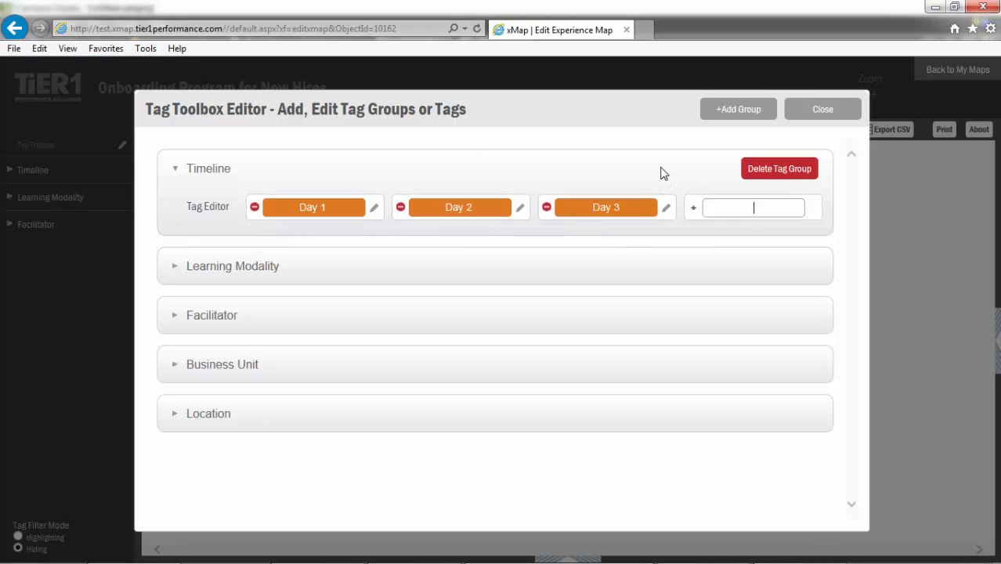
type("Day 4")
key("Return")
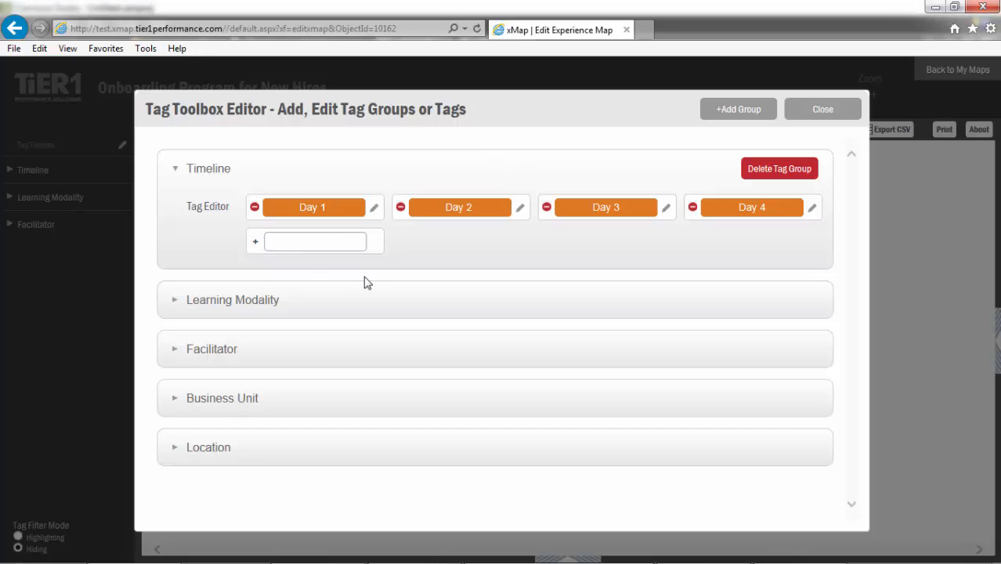
type("Day 5")
key("Return")
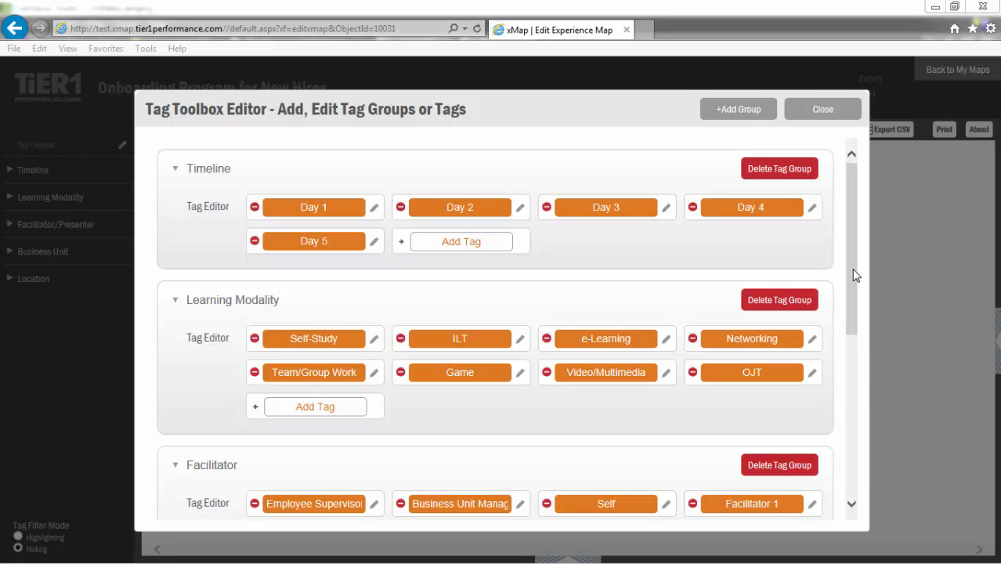
- Rename the Facilitator tag group to "Facilitator/Presenter"
left_click_drag(854, 272, 844, 341)
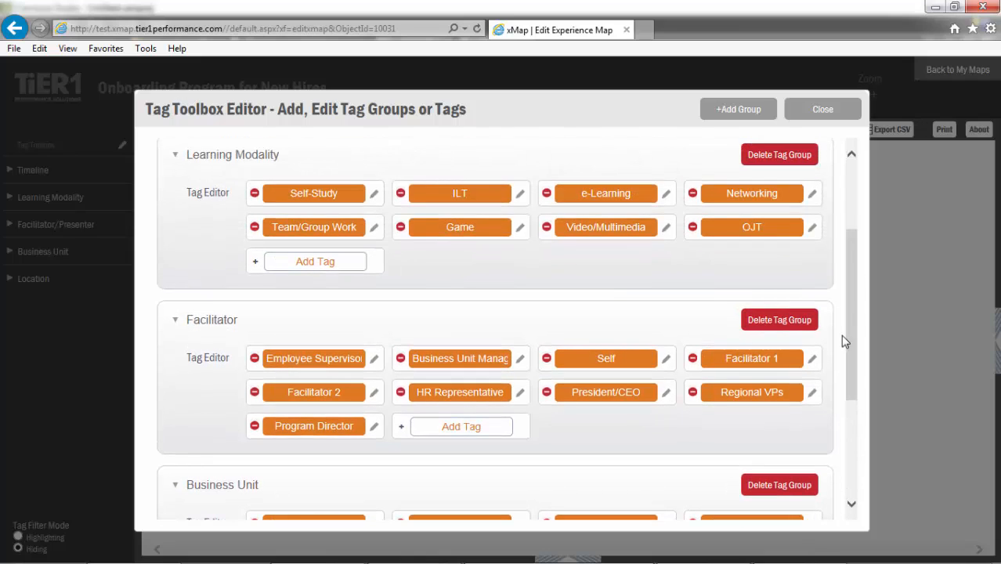
scroll(849, 338, "up", 1)
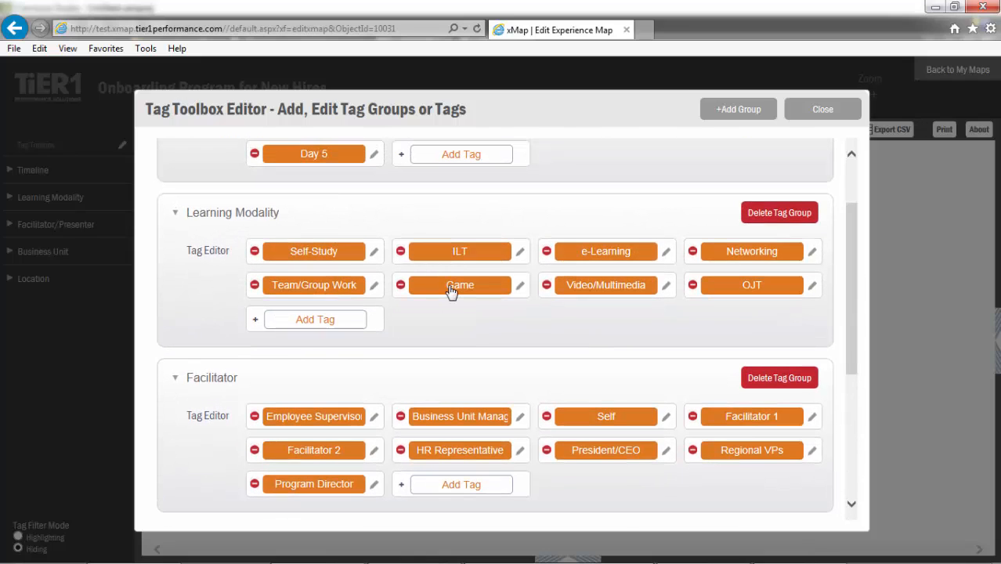
left_click(234, 376)
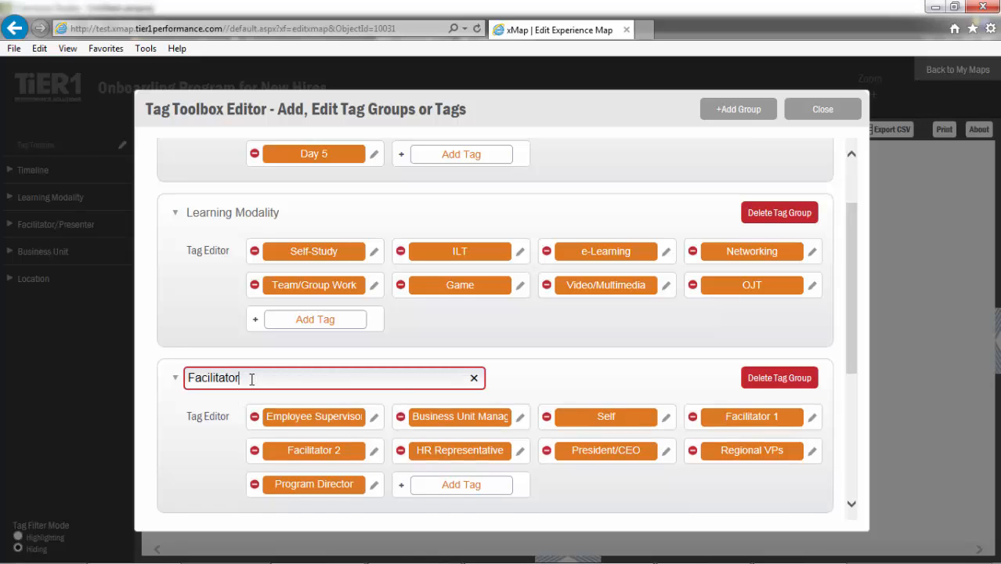
type("/Presenter")
- Rename the ILT tag in the Learning Modality group to "Instructor Led"
left_click(466, 250)
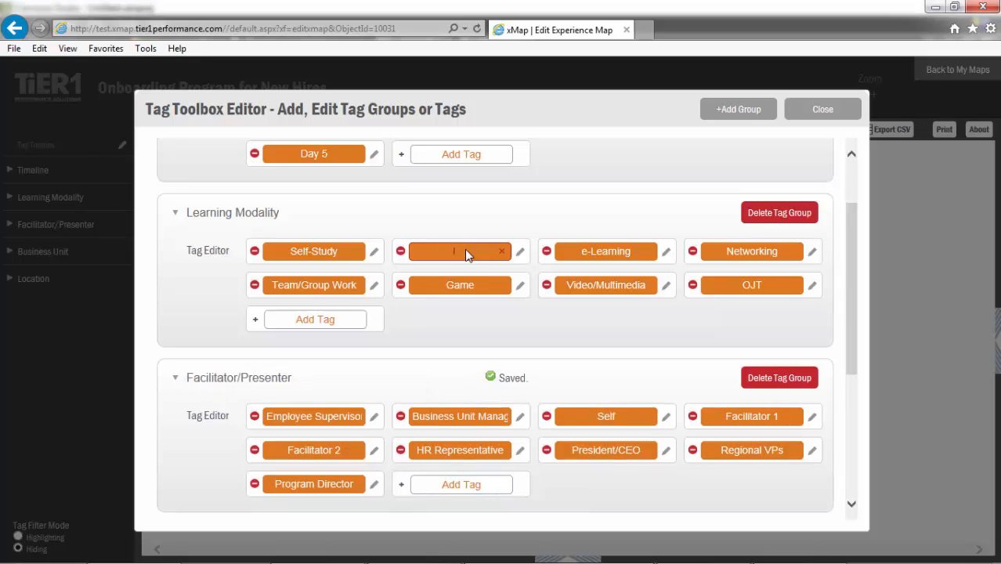
type("Instructor-Led")
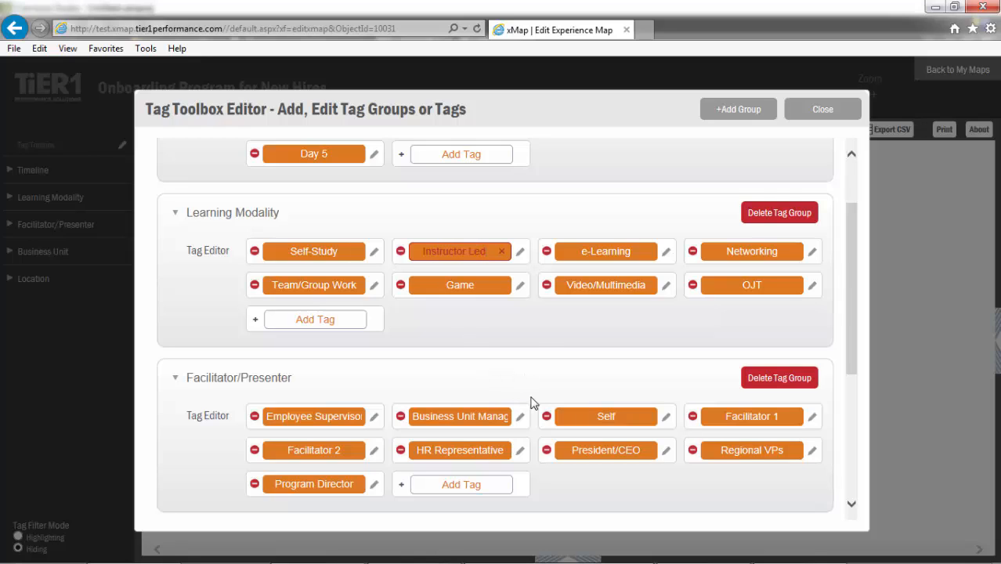
left_click(547, 333)
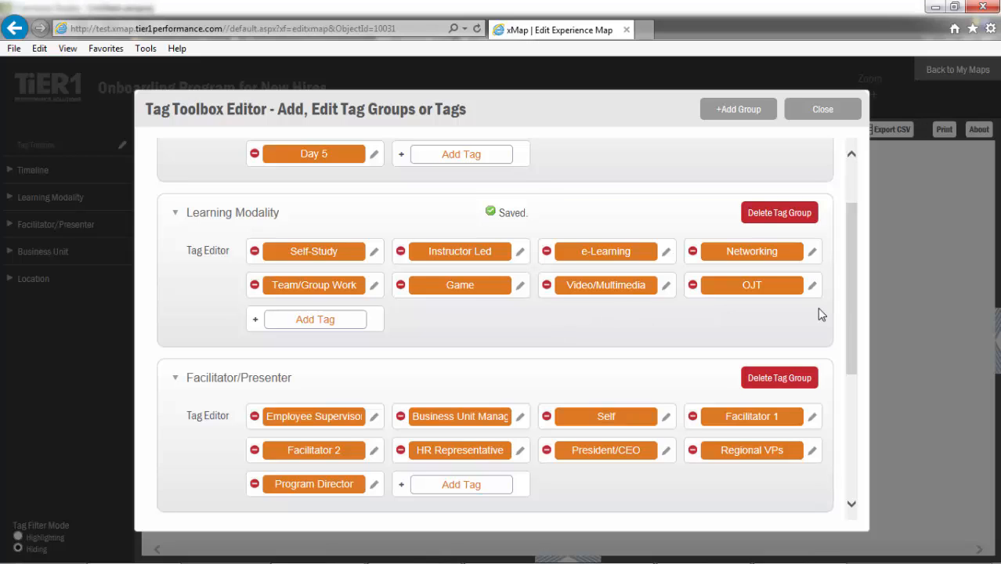
left_click_drag(852, 310, 847, 221)
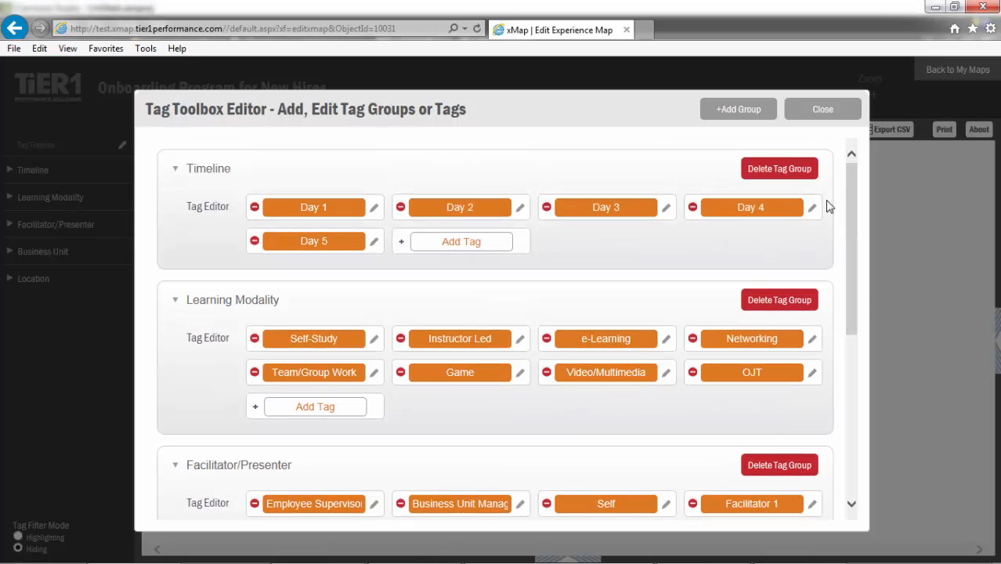
left_click(781, 170)
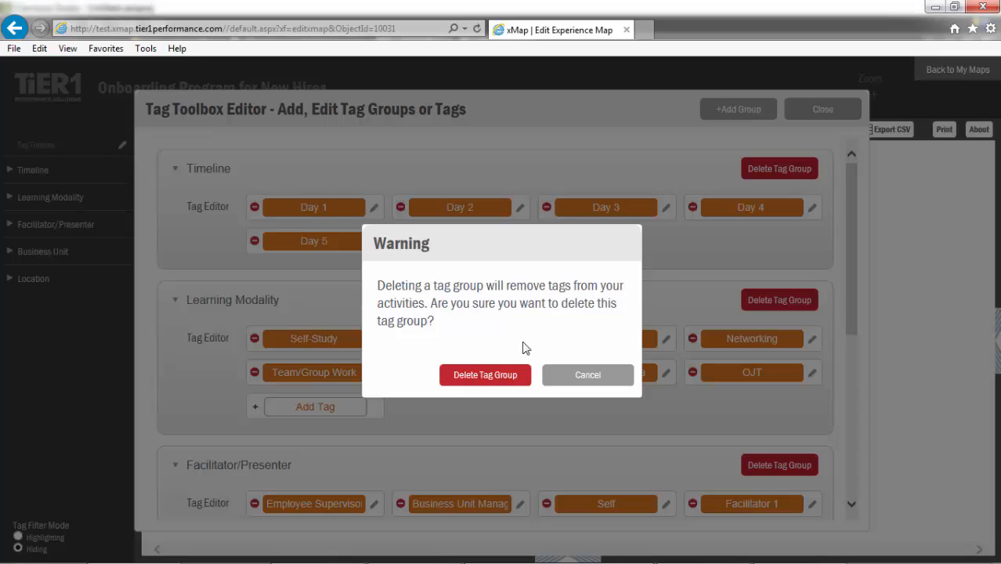
left_click(580, 376)
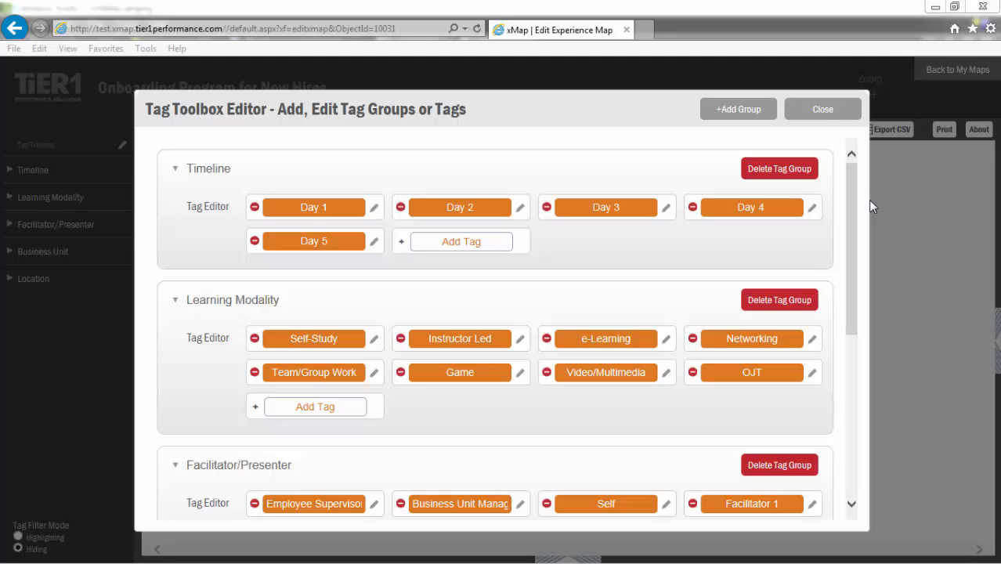
- Close the tag editor and expand the Timeline and Learning Modality groups in the tag toolbox
left_click(822, 115)
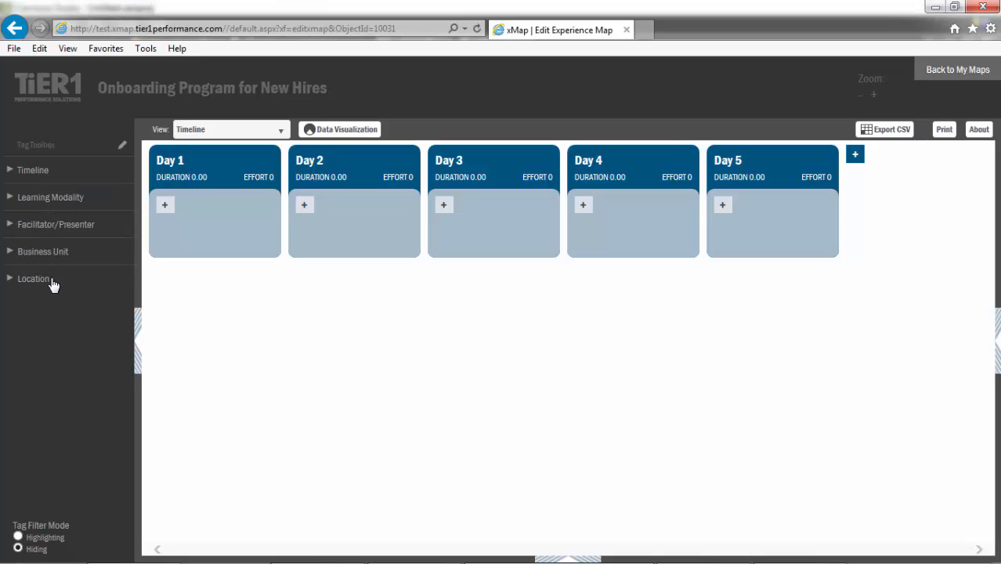
left_click(9, 170)
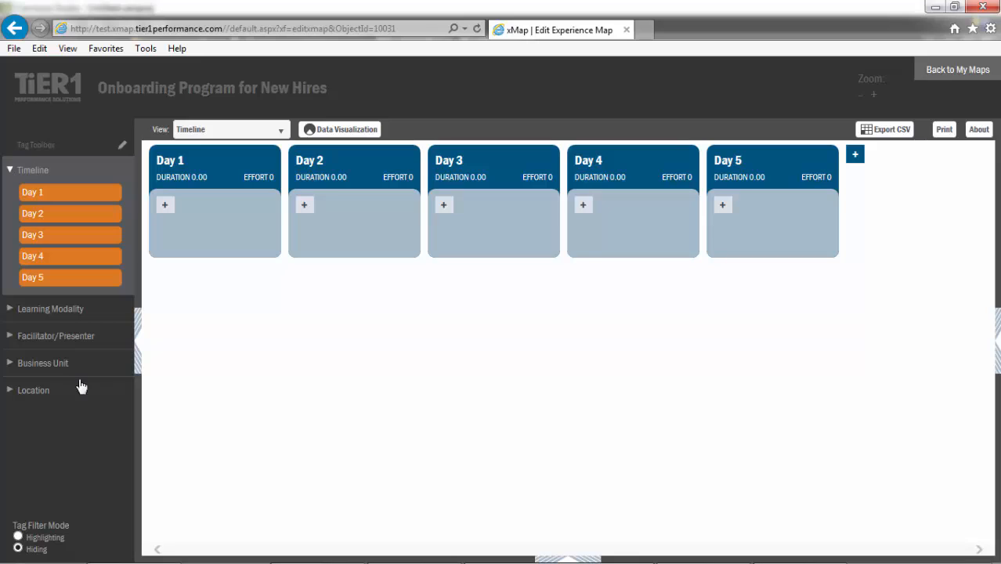
left_click(9, 309)
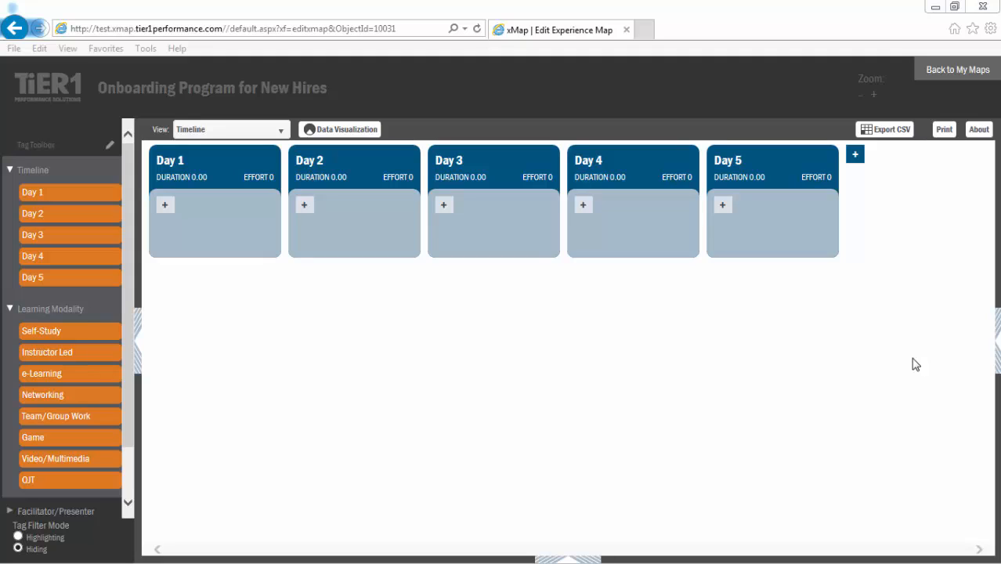
- Add a new activity titled "Setting Up" to the Day 1 column and save it
left_click(165, 211)
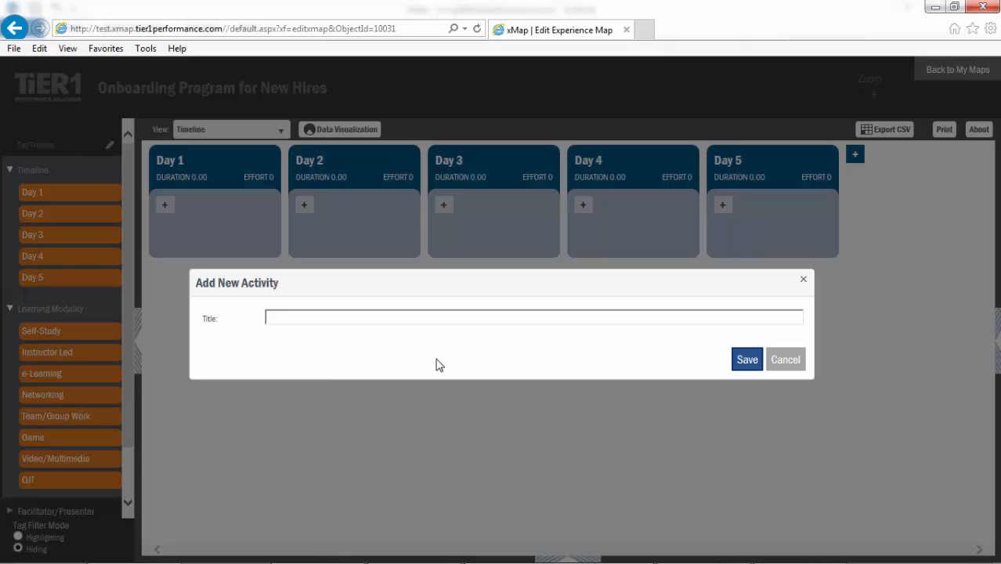
type("Setting Up")
left_click(744, 360)
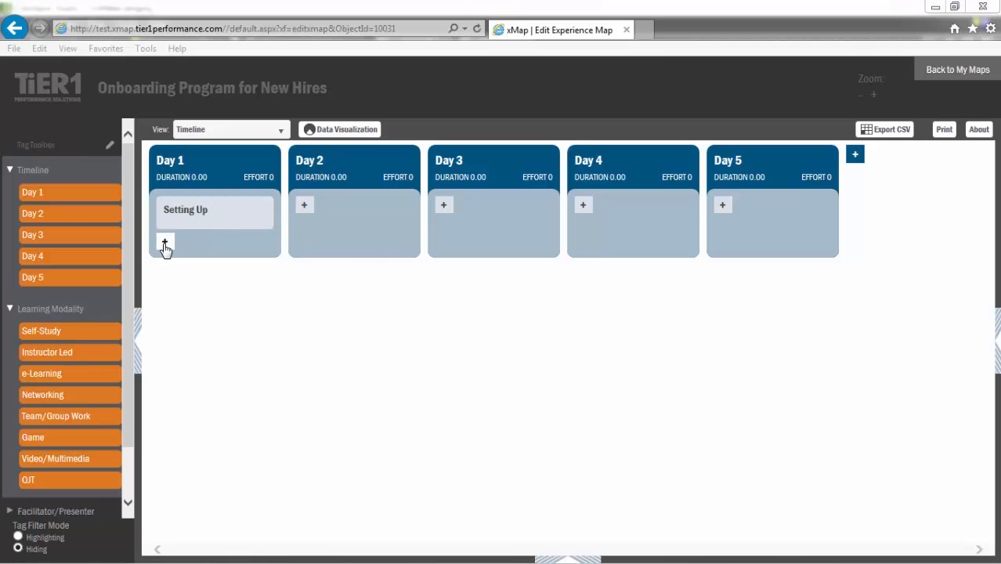
- Add a second Day 1 activity titled "Welcome & Introductions" and save it
left_click(164, 242)
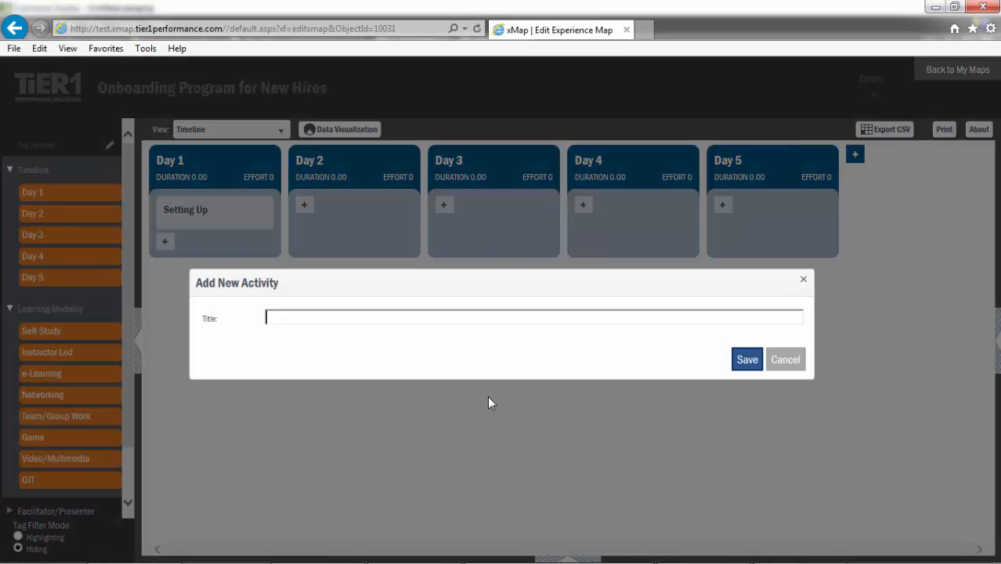
type("Welcome & ")
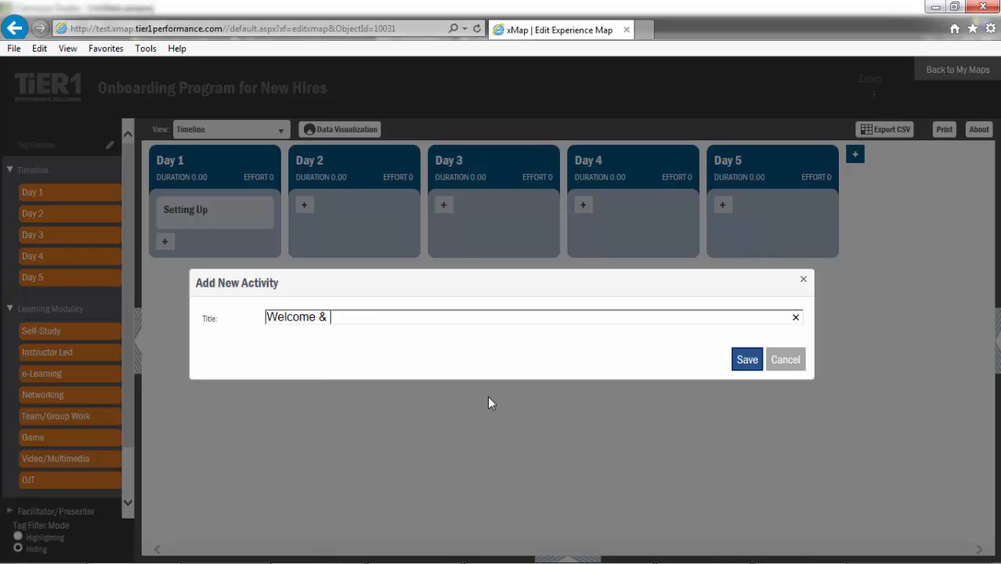
type("Introductions")
left_click(744, 362)
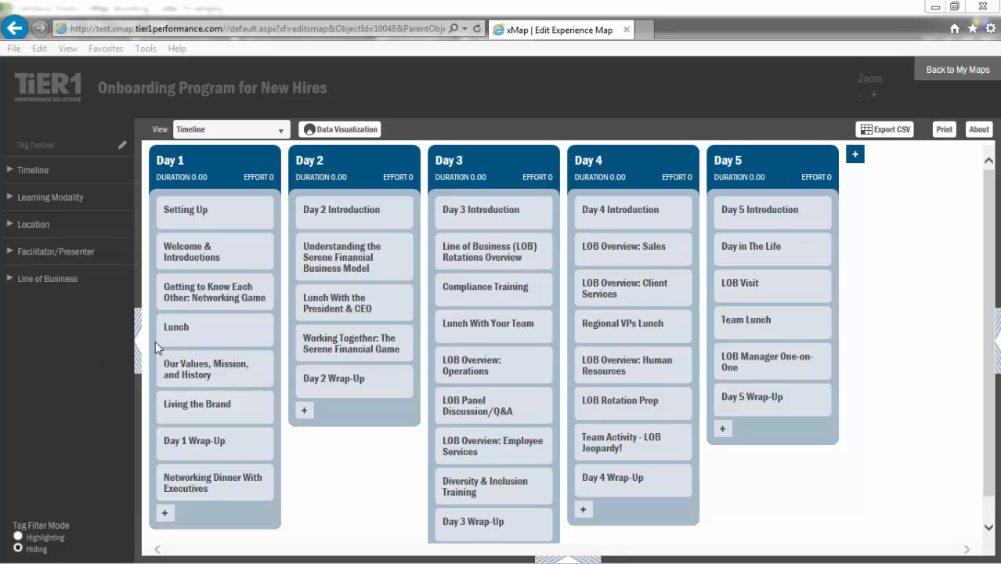
- Expand one activity card in each day column, from Welcome & Introductions to Team Lunch, and show the Learning Modality tags in the toolbox
left_click(188, 263)
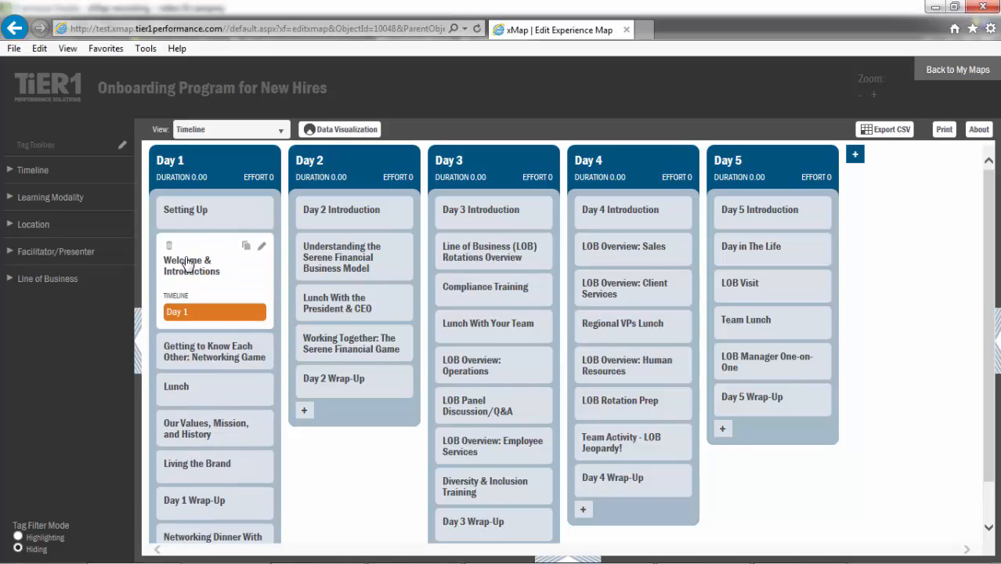
left_click(341, 308)
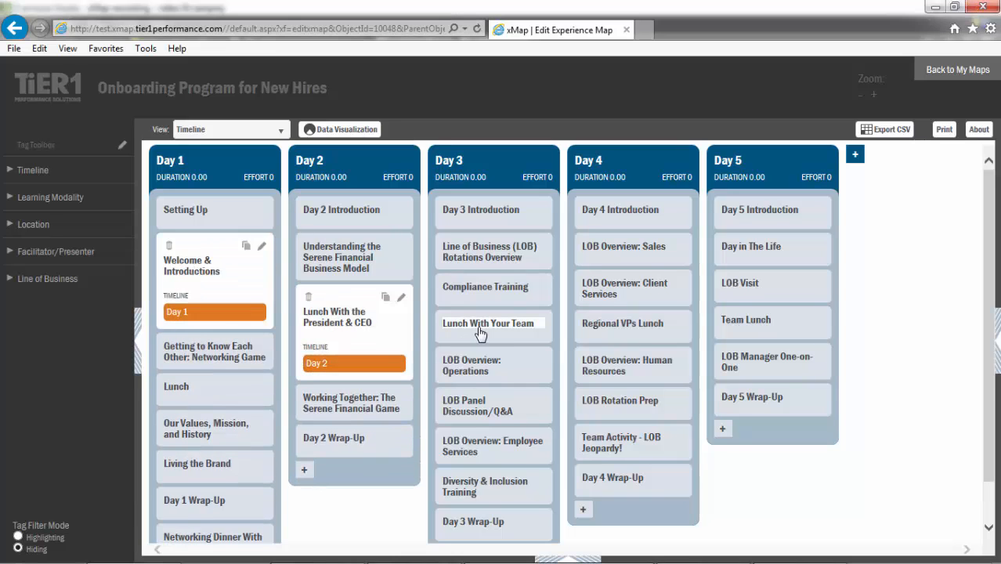
left_click(535, 335)
left_click(608, 365)
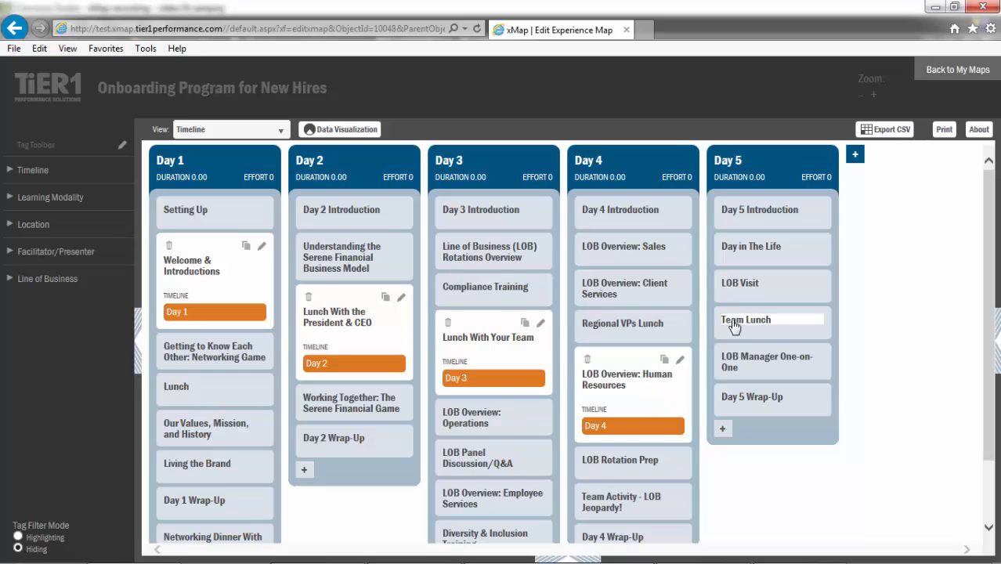
left_click(732, 325)
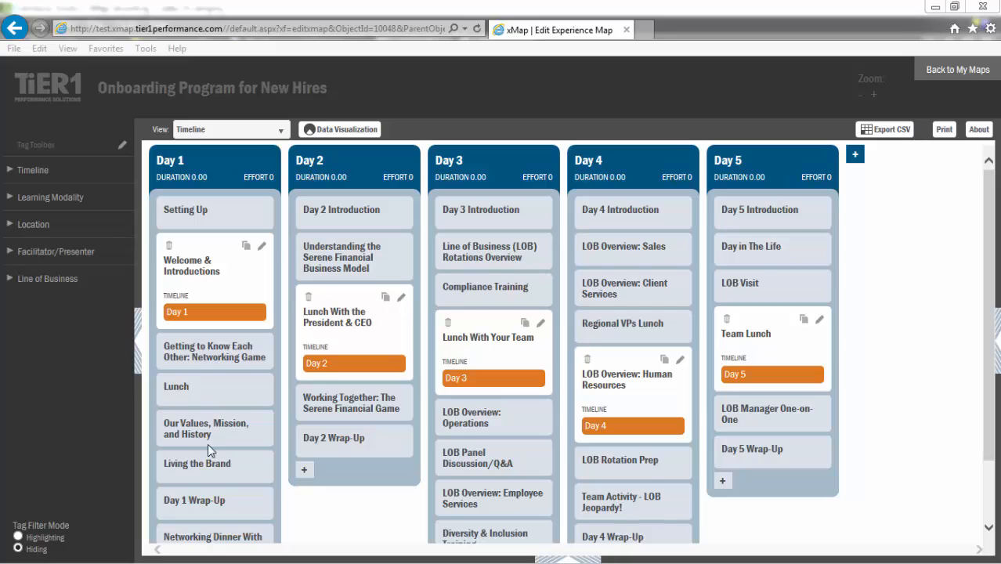
left_click(9, 198)
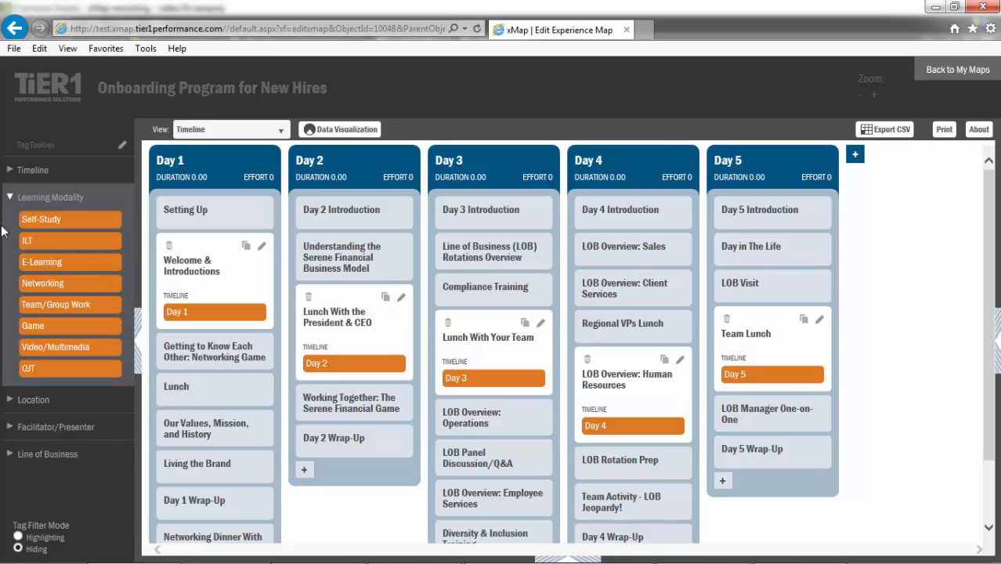
- Tag Welcome & Introductions and Getting to Know Each Other with ILT, Lunch With the President & CEO with Networking, and Lunch With Your Team with Team/Group Work
left_click_drag(34, 243, 183, 286)
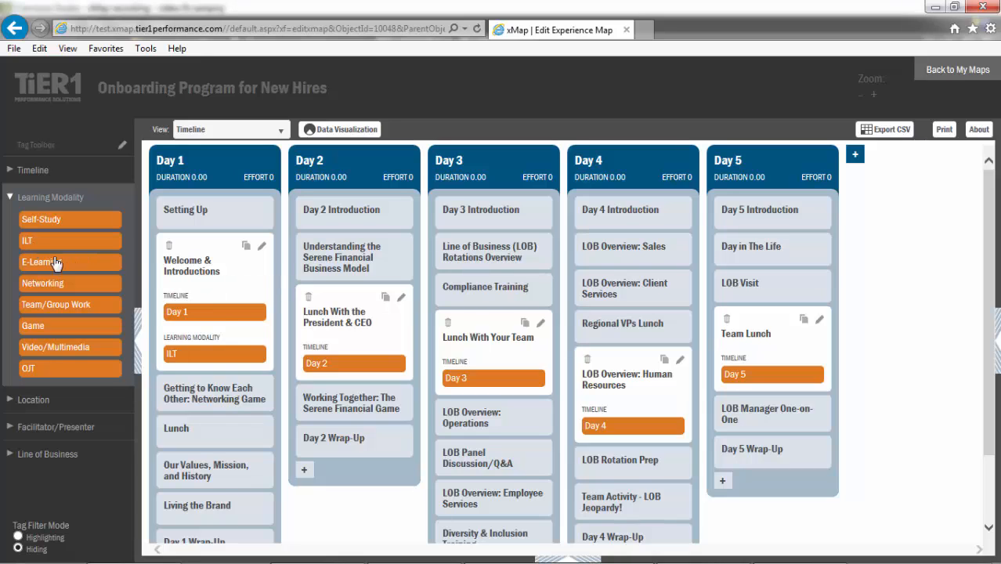
left_click_drag(55, 262, 176, 401)
left_click(175, 401)
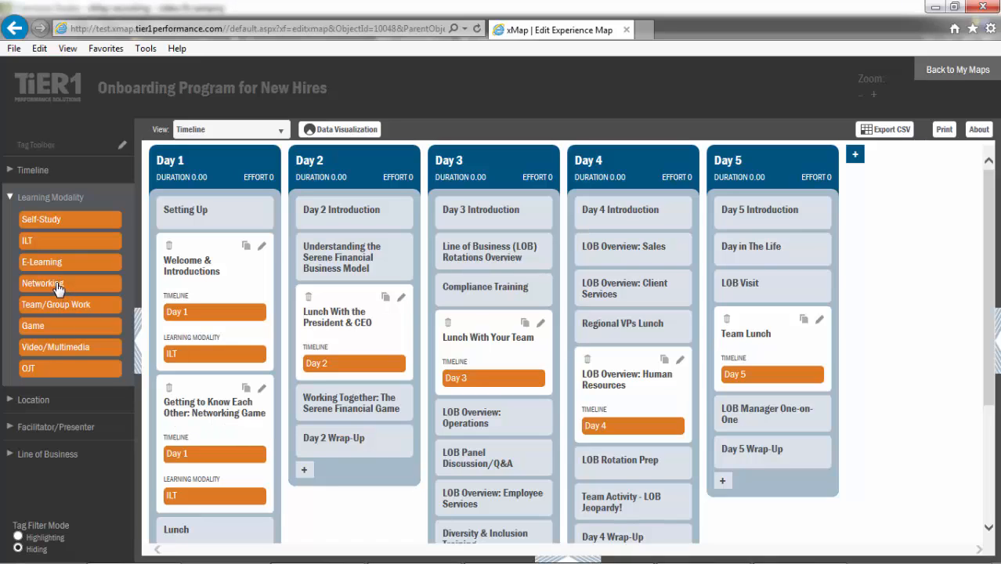
left_click_drag(60, 284, 345, 336)
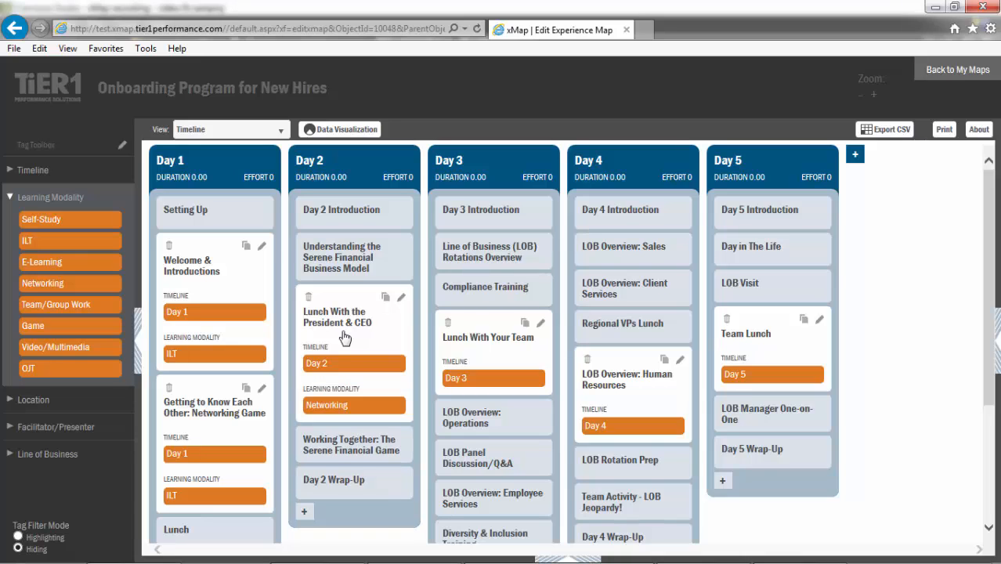
left_click_drag(38, 311, 462, 350)
- Show the Location tags in the toolbox and assign Main Training Room to the Welcome & Introductions activity
left_click(9, 401)
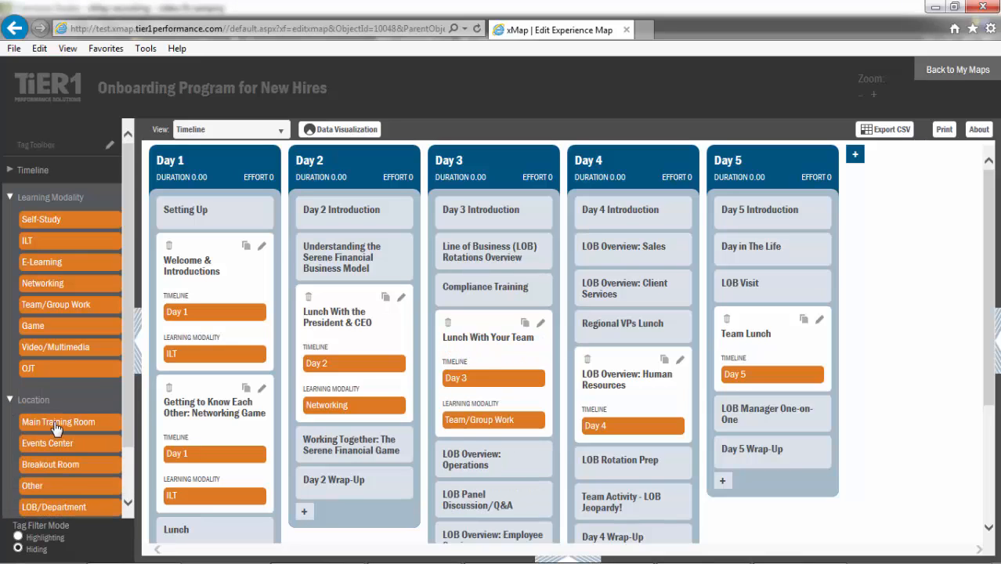
left_click_drag(51, 431, 202, 337)
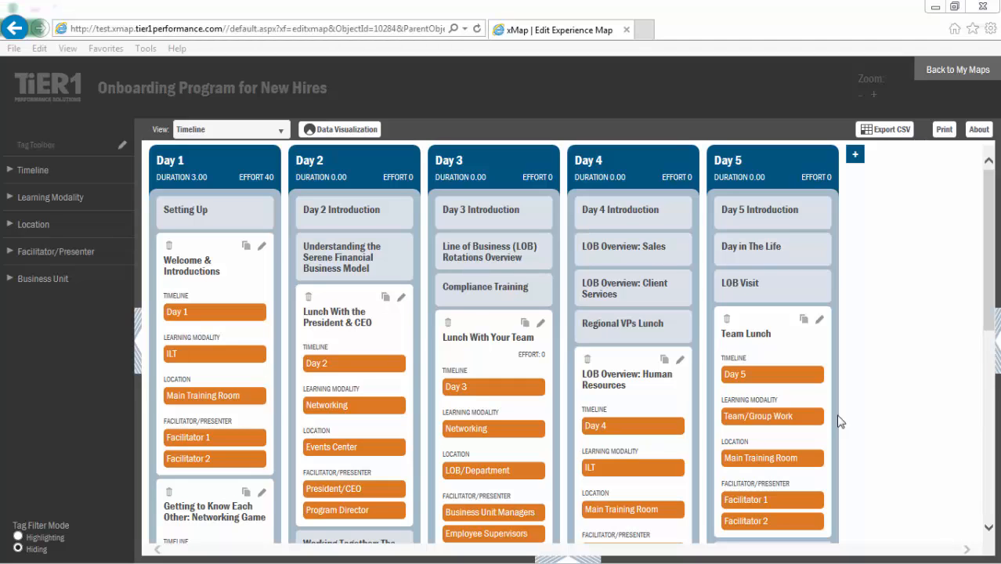
- Expand the Day 3 Line of Business (LOB) Rotations Overview card to view its tags, and collapse it again
left_click(484, 251)
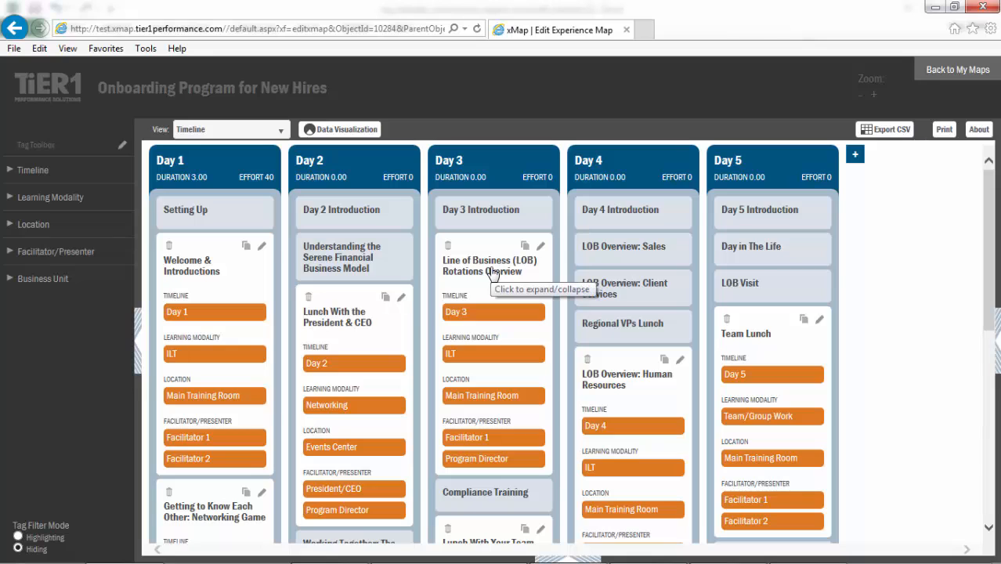
left_click(492, 271)
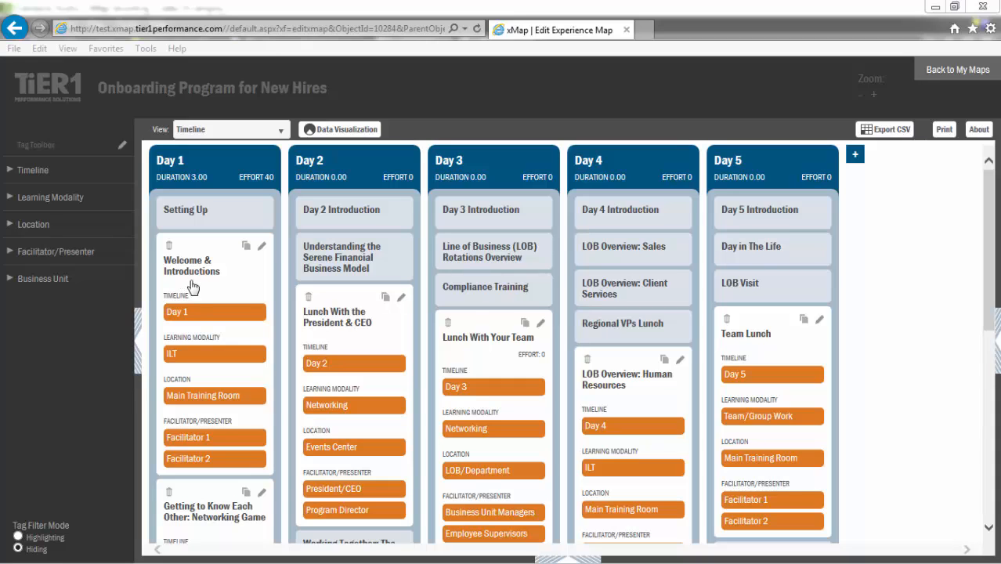
- Replace the Main Training Room location tag on Welcome & Introductions with the Events Center tag
left_click(222, 399)
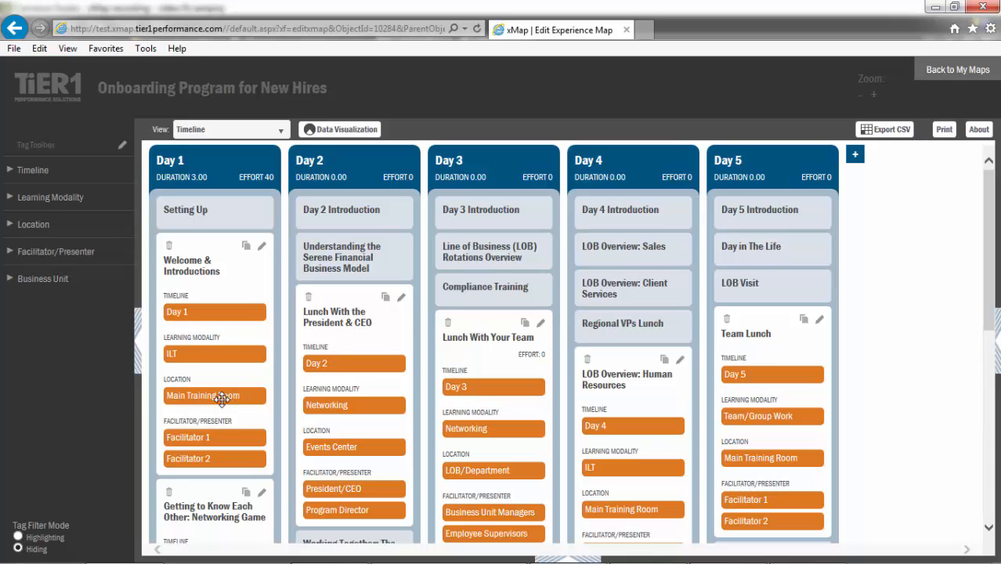
left_click_drag(221, 400, 55, 211)
left_click(9, 227)
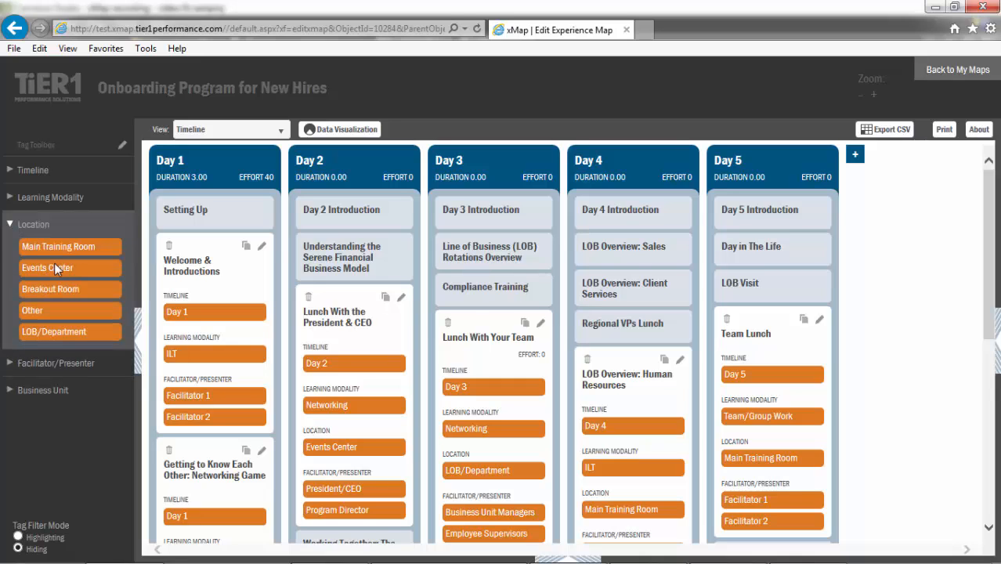
left_click_drag(56, 270, 206, 339)
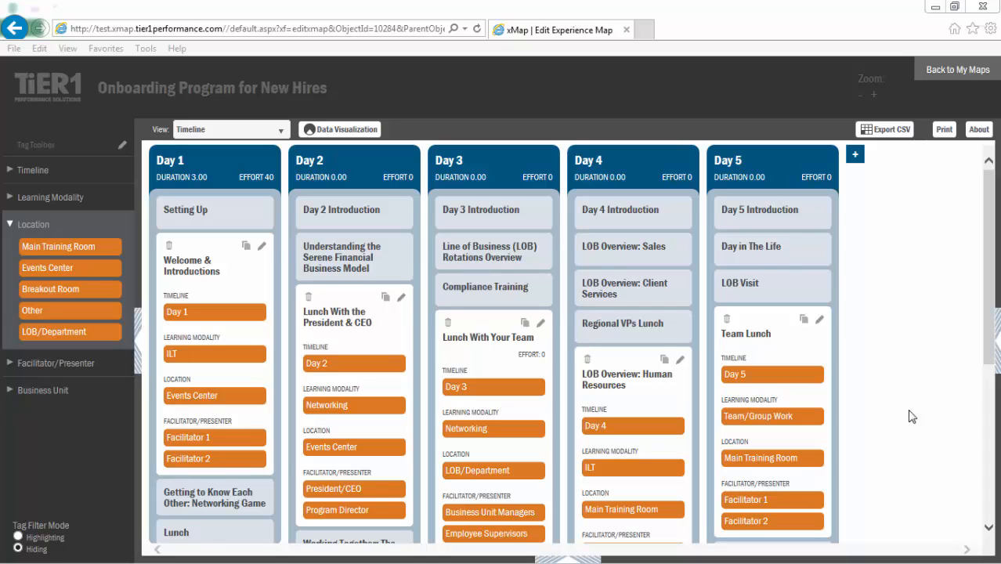
- Collapse the expanded activity cards in all five day columns, from Welcome & Introductions to Team Lunch
left_click(227, 295)
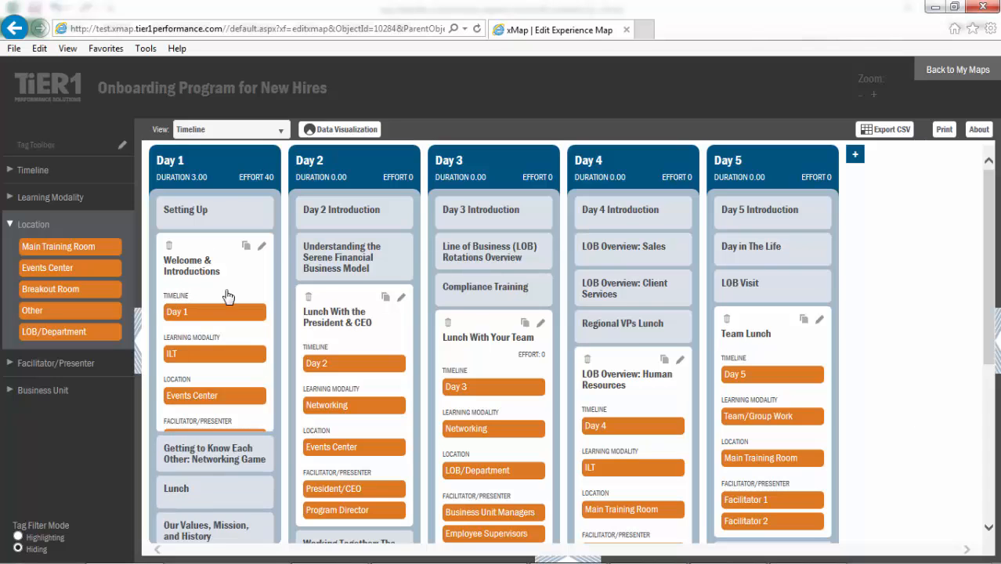
left_click(330, 327)
left_click(472, 344)
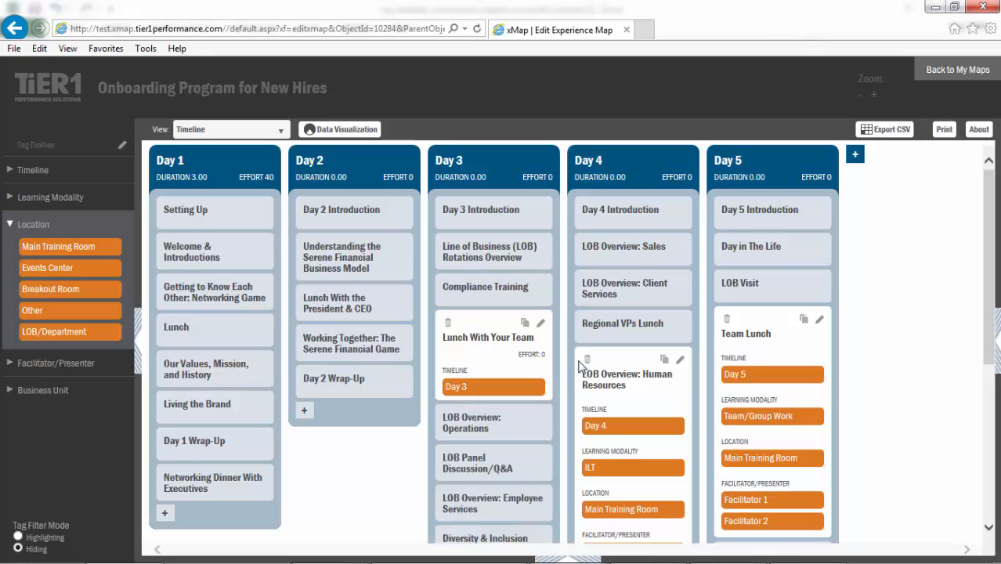
left_click(599, 380)
left_click(747, 337)
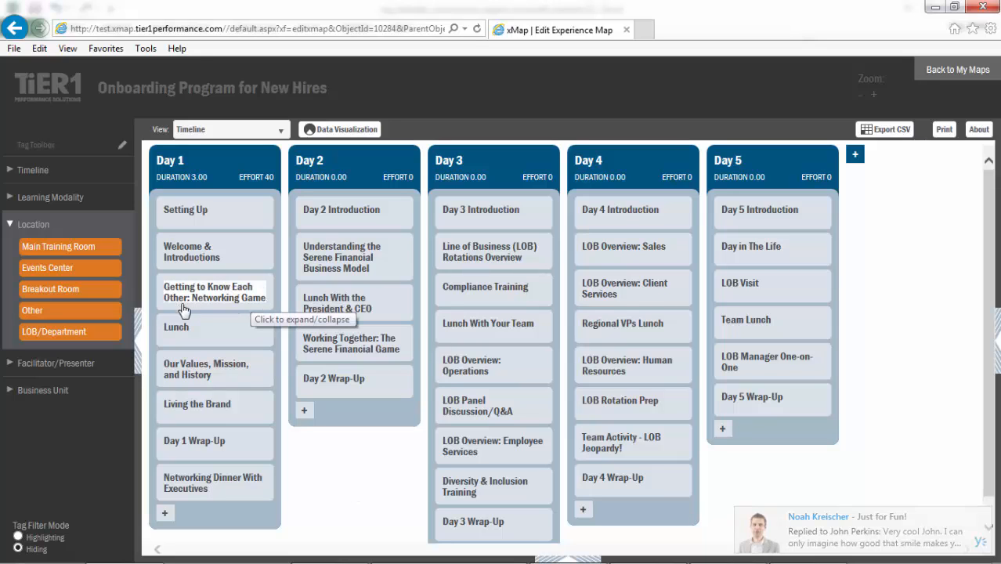
- Move the Getting to Know Each Other: Networking Game activity from Day 1 to just below Day 2 Introduction and expand its card
left_click_drag(310, 302, 321, 265)
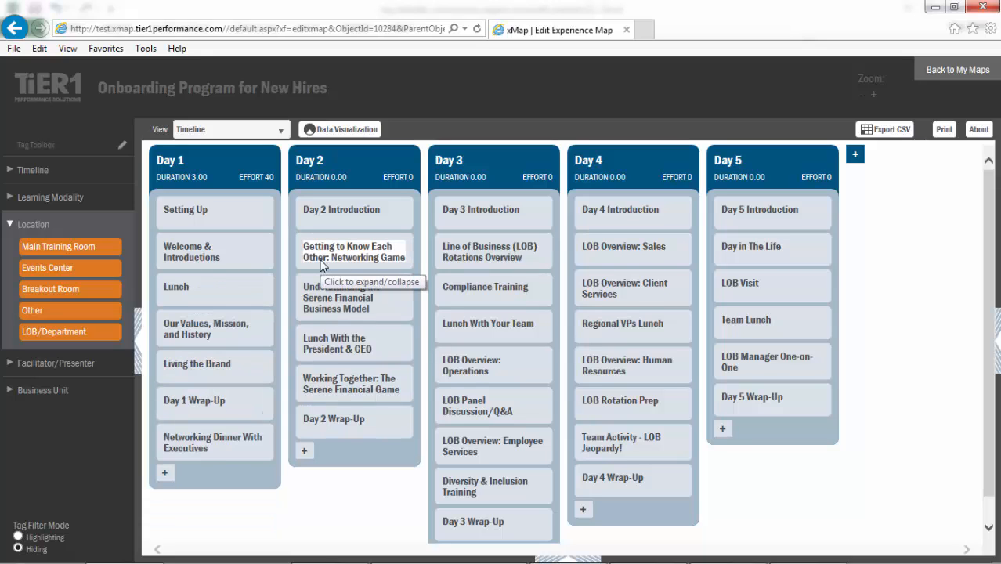
left_click(383, 263)
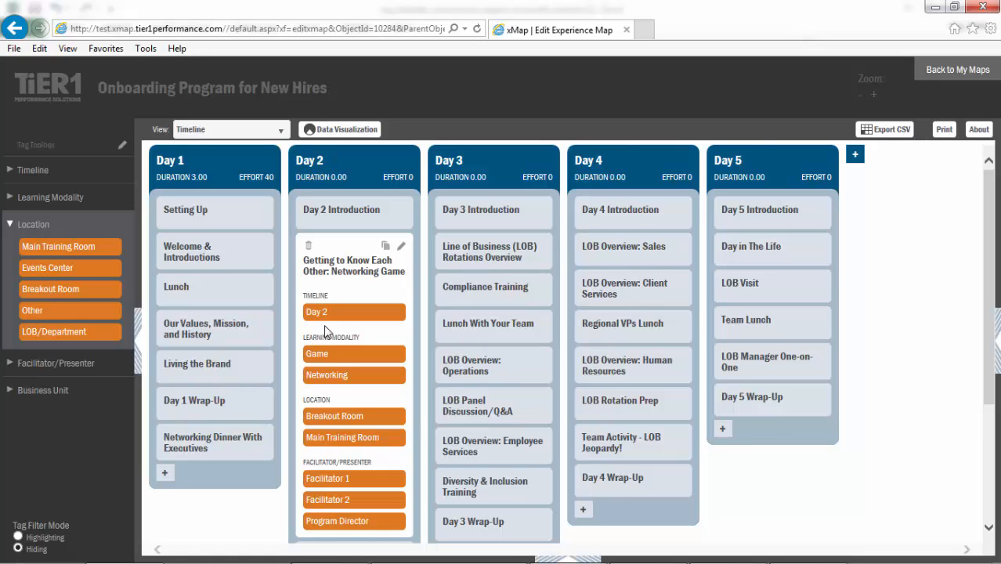
scroll(326, 333, "down", 1)
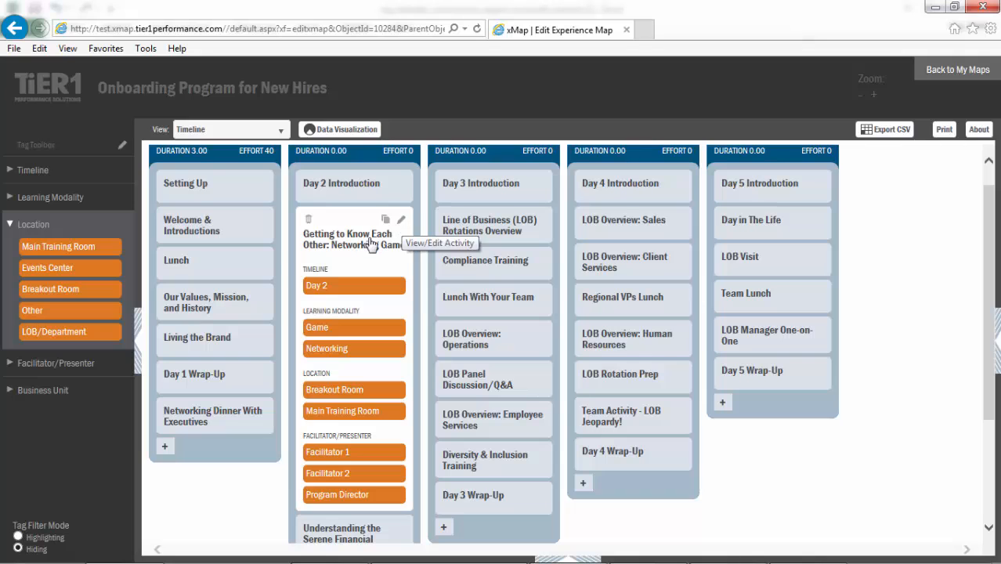
- Request deletion of the Day 2 Getting to Know Each Other: Networking Game activity and cancel the request
left_click(308, 221)
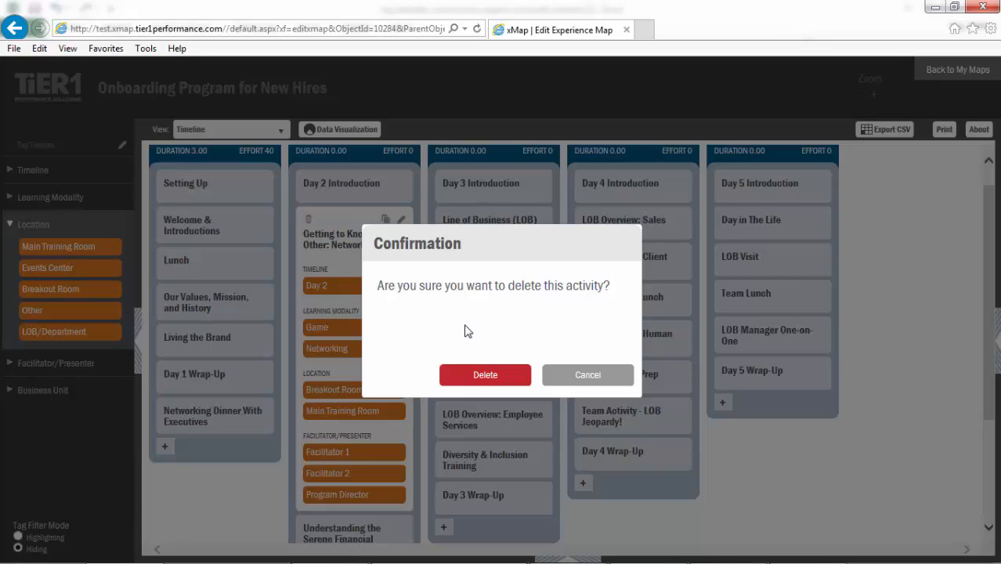
left_click(601, 383)
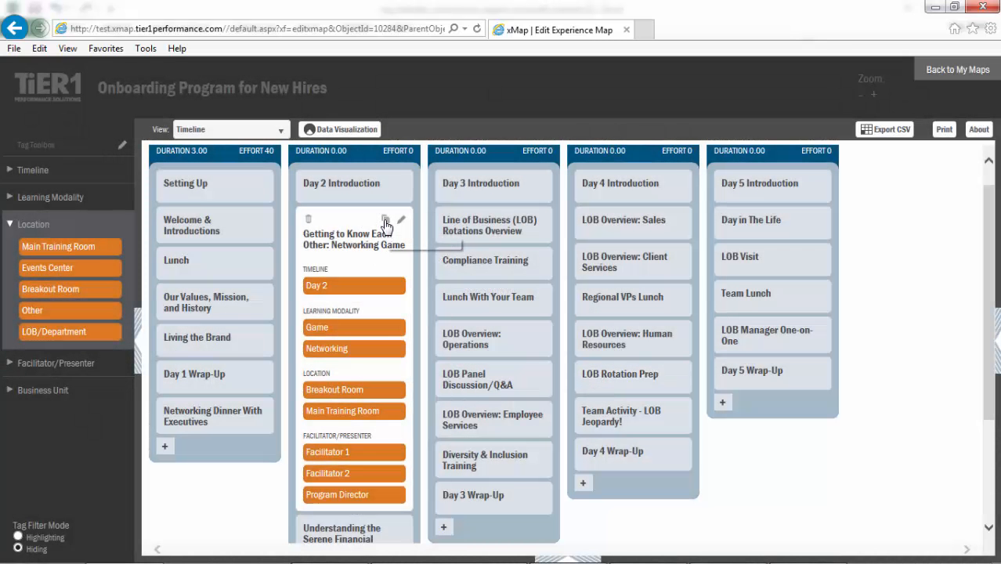
- Duplicate the Getting to Know Each Other: Networking Game activity in Day 2 and expand the copy to view its tags
left_click(385, 222)
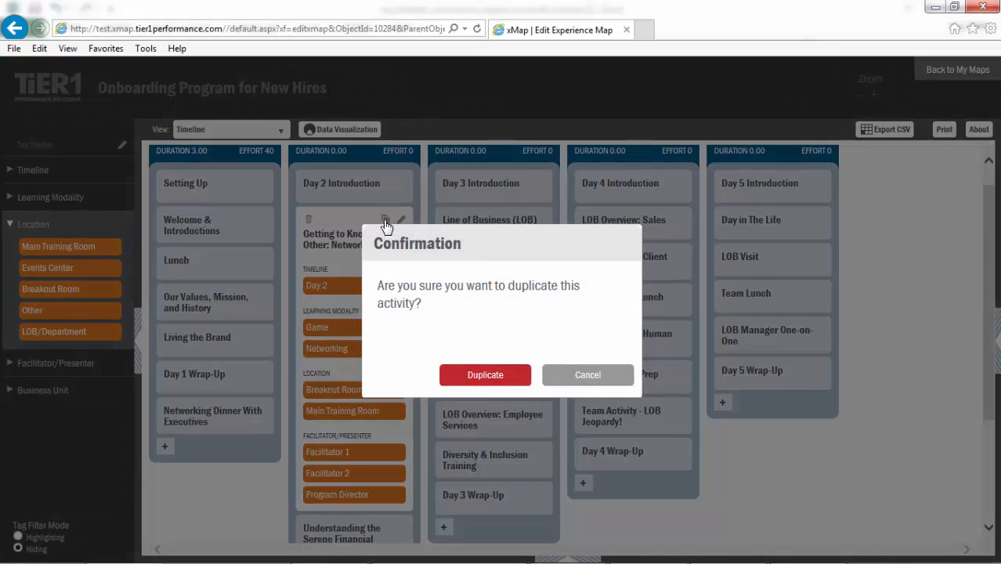
left_click(485, 376)
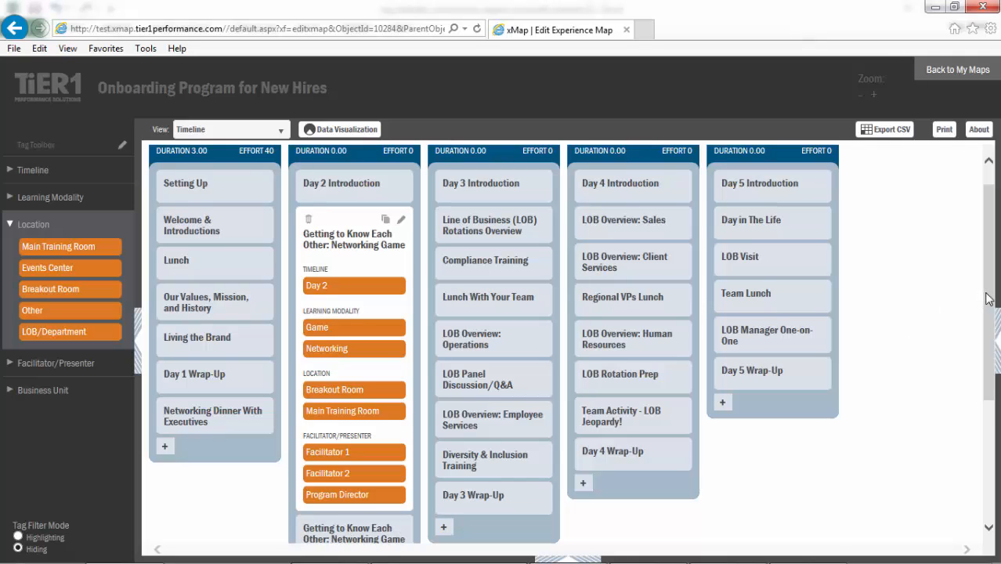
left_click_drag(989, 294, 989, 303)
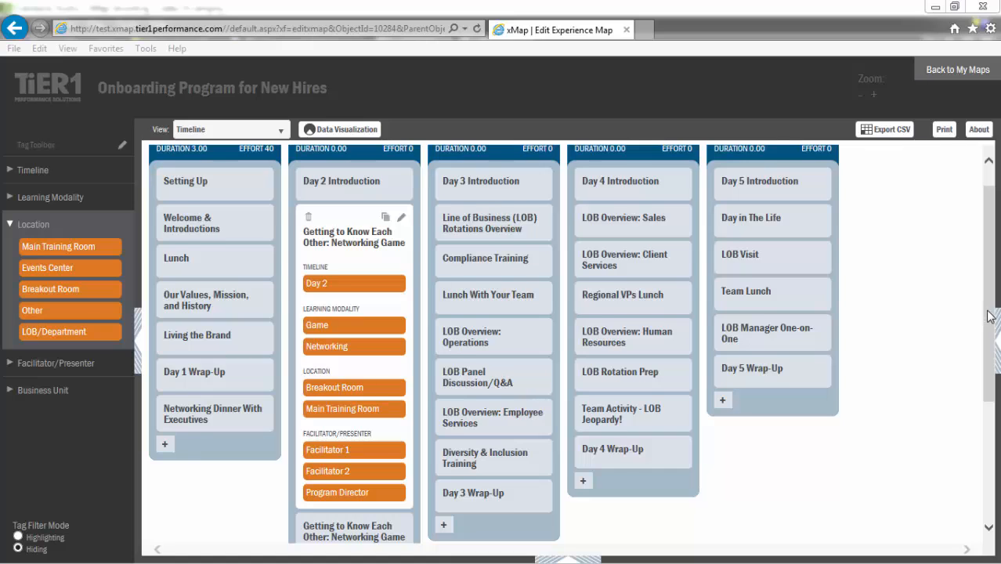
left_click_drag(989, 316, 989, 421)
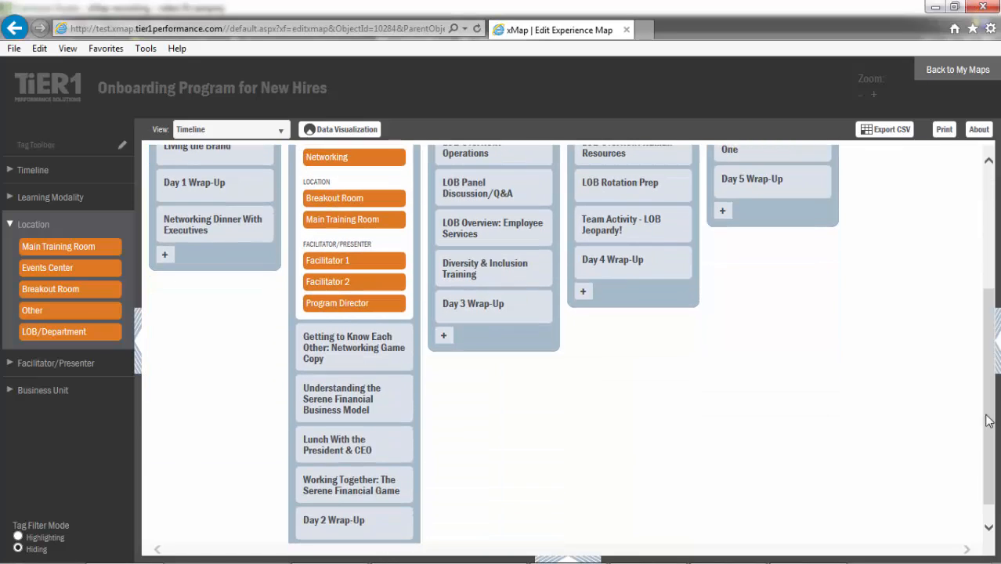
left_click(314, 365)
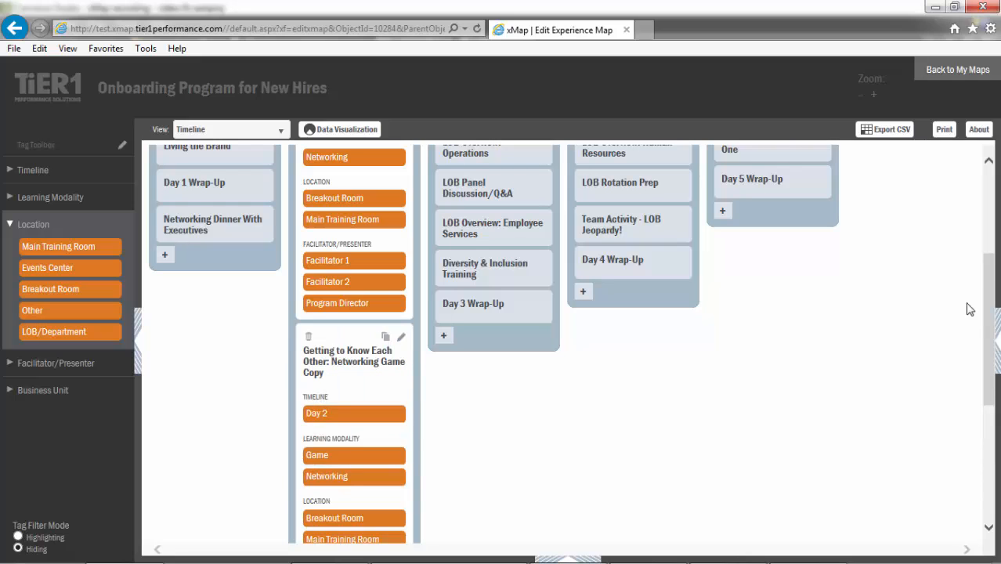
left_click_drag(990, 319, 992, 373)
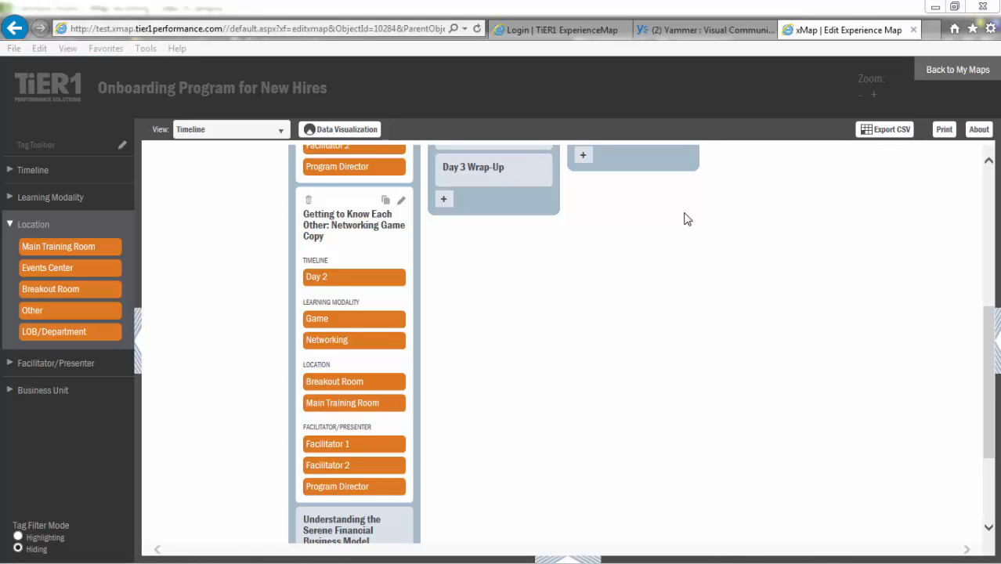
- Delete the duplicated Getting to Know Each Other: Networking Game Copy activity from Day 2
left_click(309, 203)
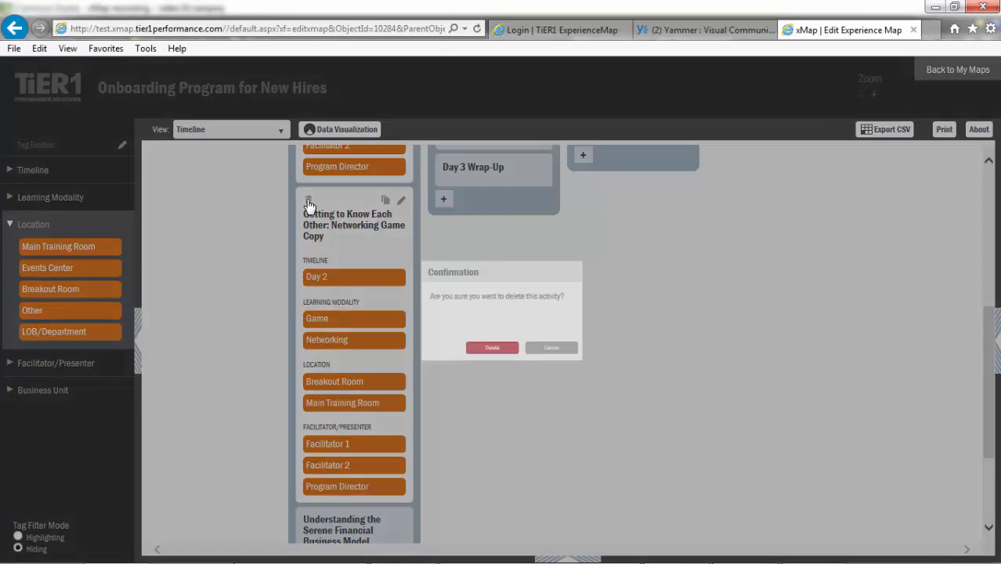
left_click(475, 375)
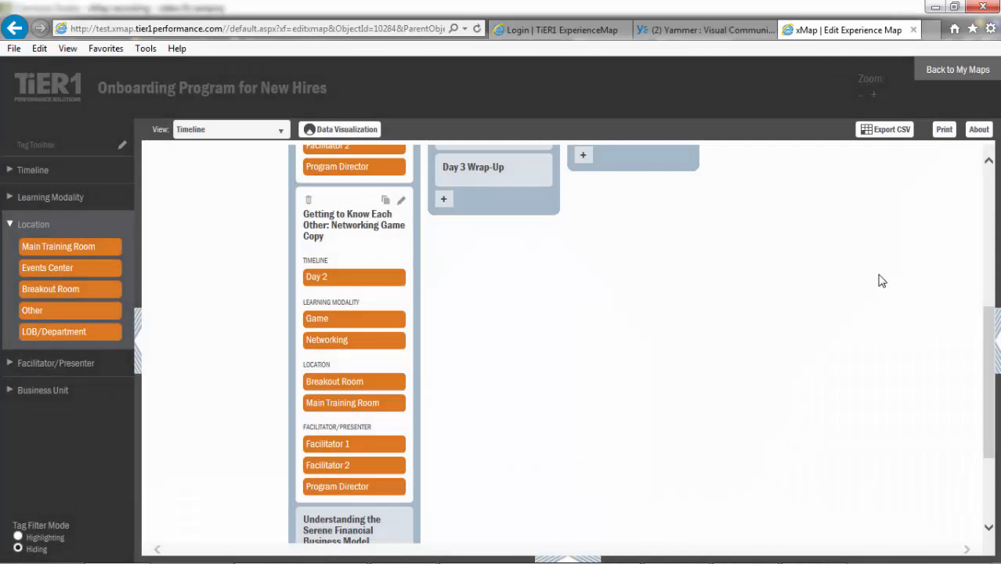
- Open the Day 2 Getting to Know Each Other: Networking Game activity for editing and enter the description "Introductory exercise to build relationships"
left_click(989, 161)
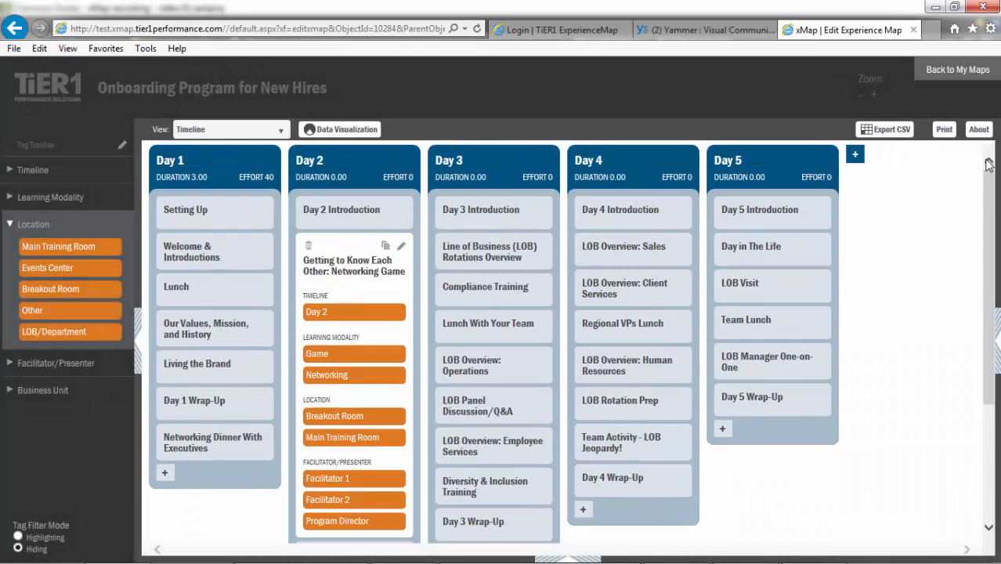
left_click(401, 249)
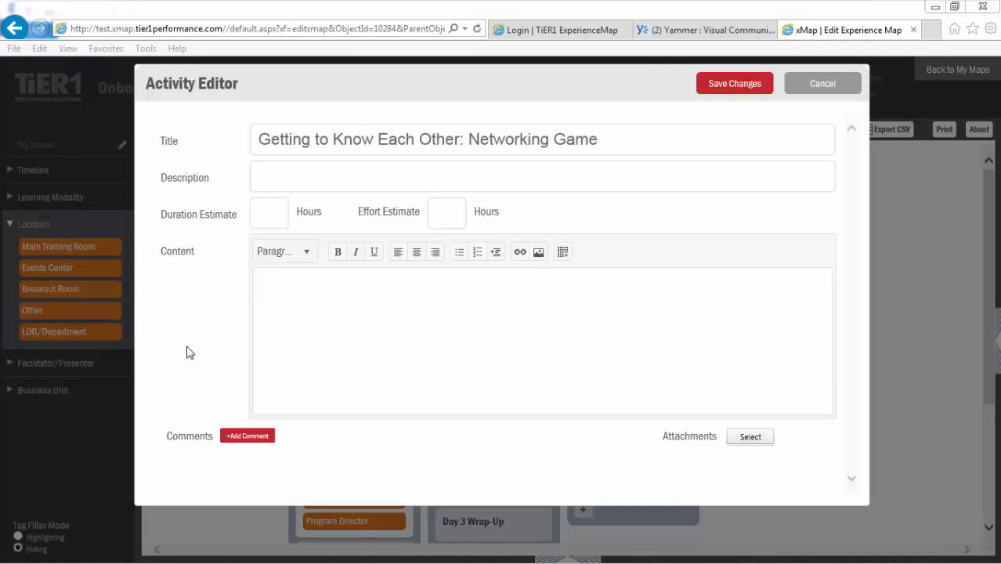
left_click(274, 179)
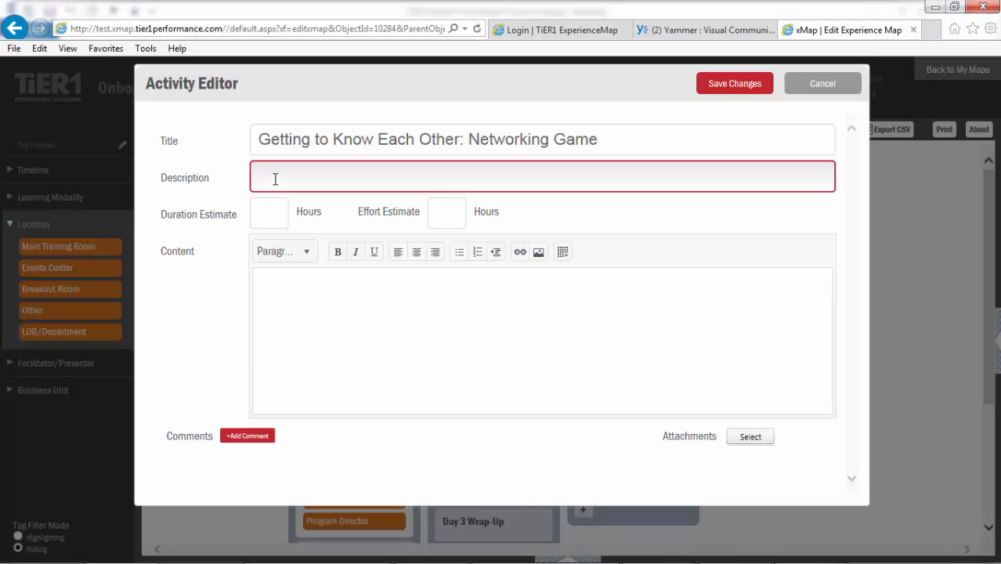
type("Introductory exercise to build relationships")
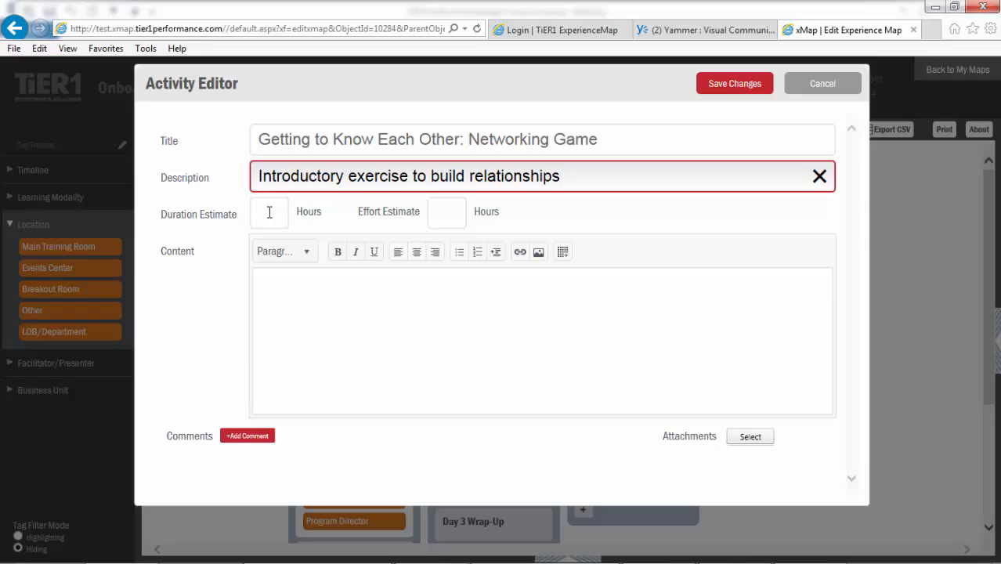
- Set the activity's duration estimate to 1 hour and its effort estimate to 80 hours
left_click(269, 212)
type("1")
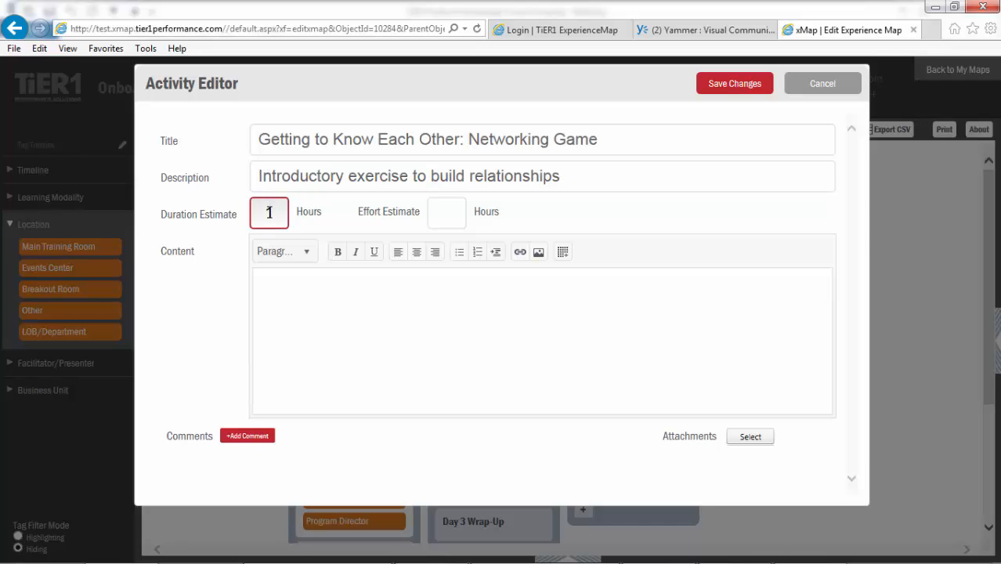
left_click(459, 215)
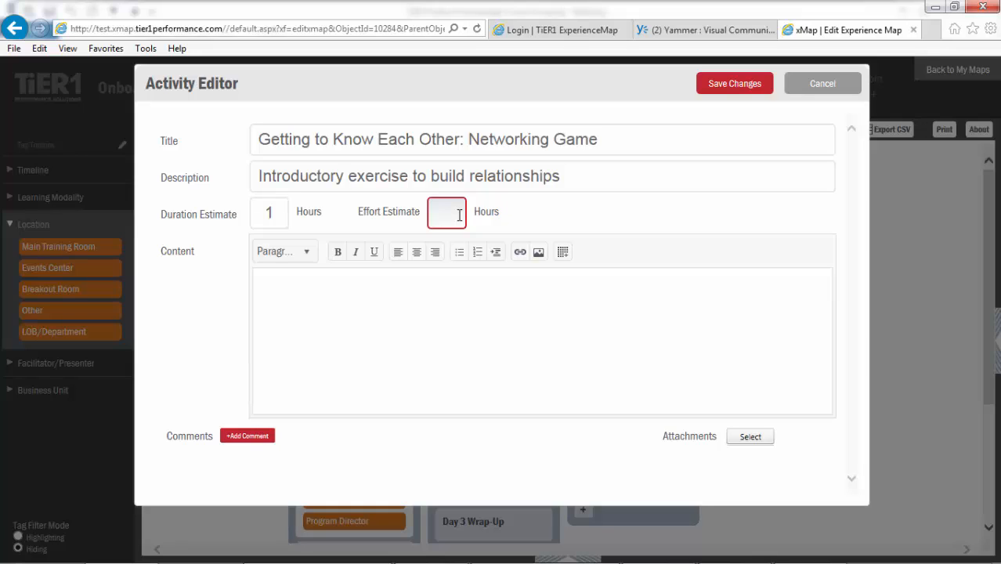
type("80")
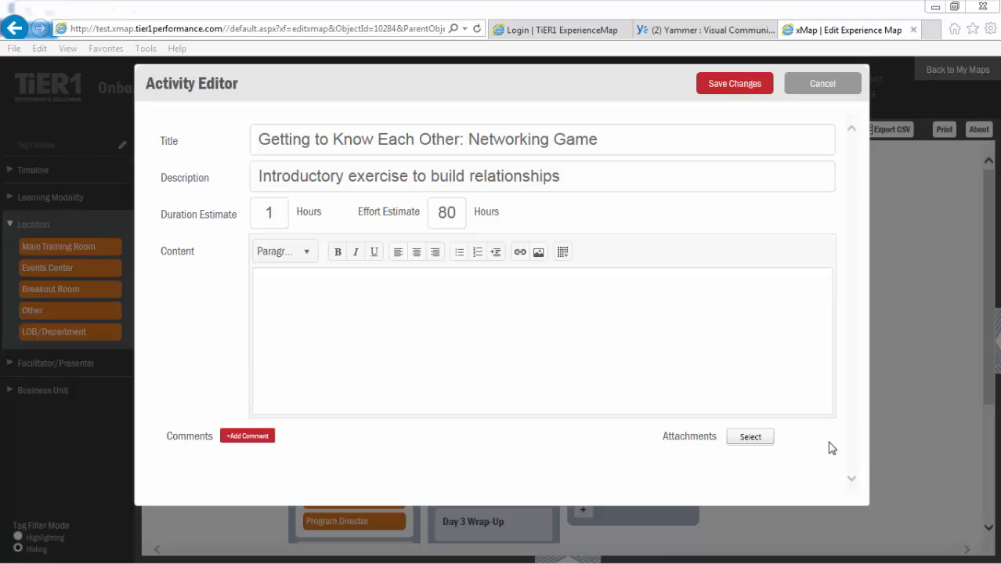
- Fill the activity's content with a note to leverage the named instructor's "Networking Fundamentals" course and the time "11 am to Noon"
left_click(505, 280)
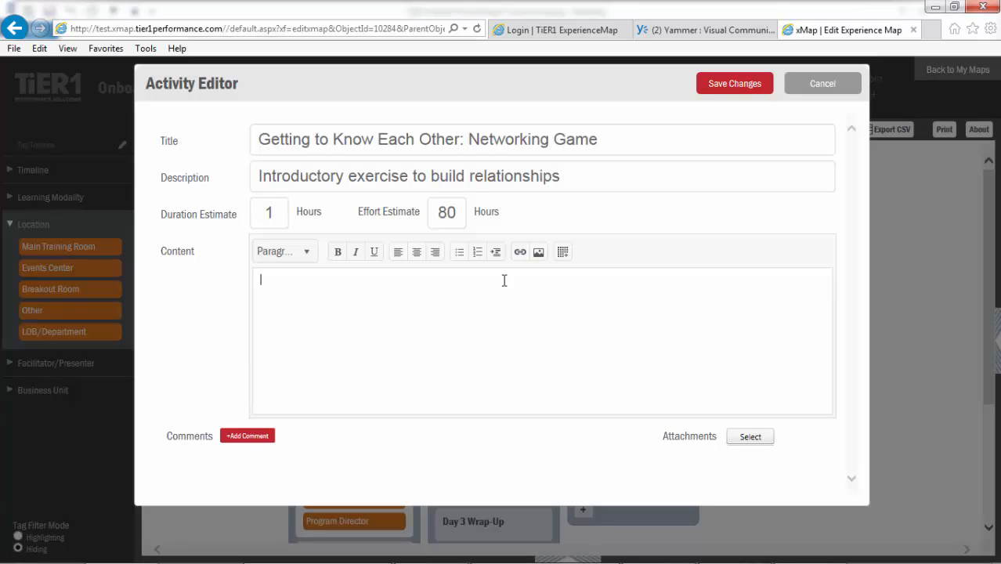
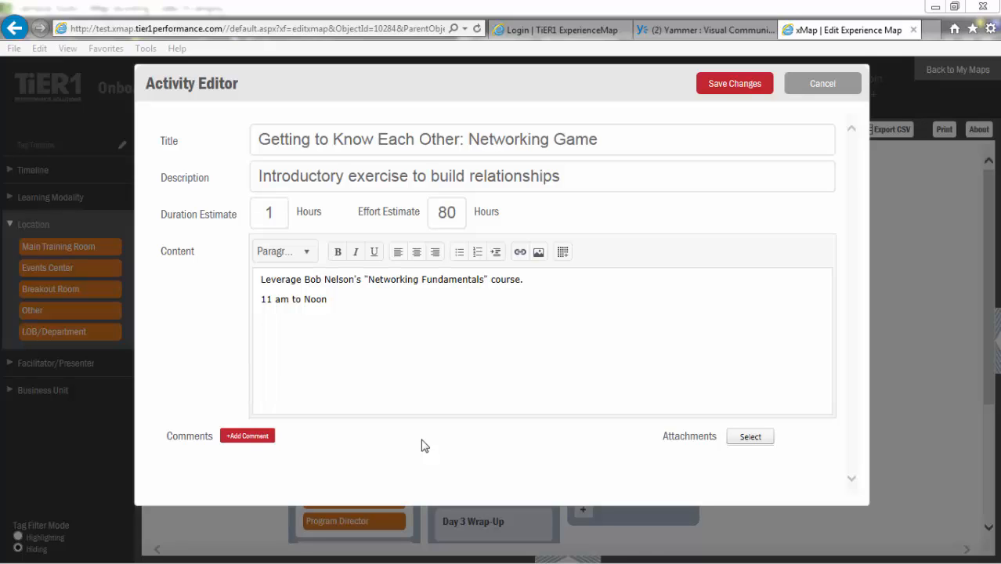
- Add and save a comment on the activity saying the instructor's content may be outdated and must be checked for a needed refresh
left_click(243, 436)
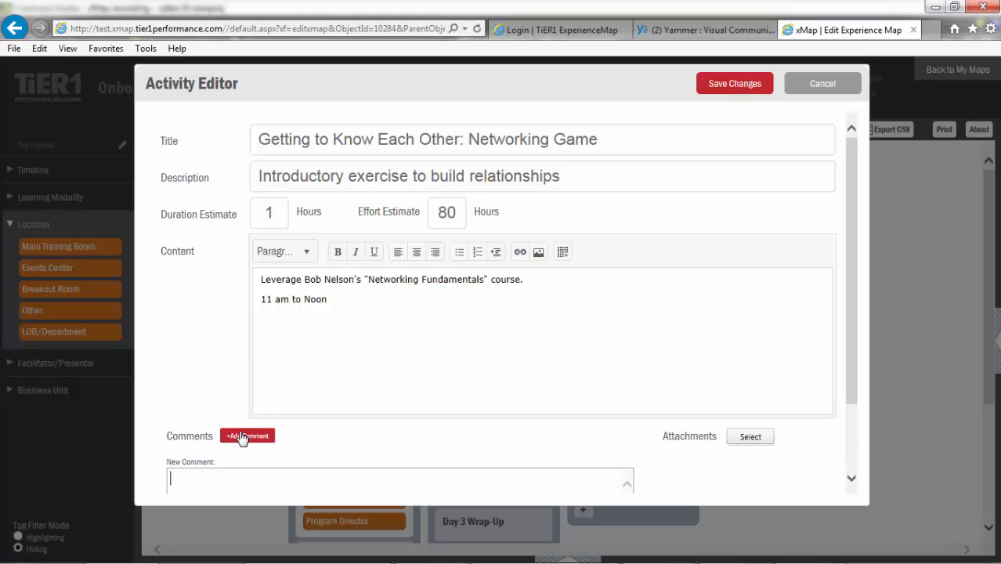
scroll(856, 402, "down", 1)
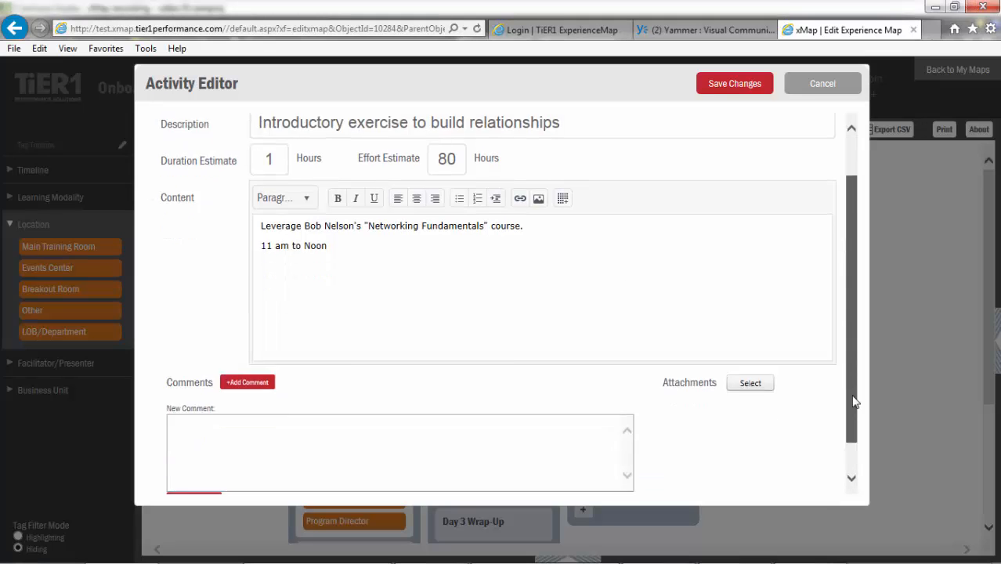
scroll(854, 405, "down", 1)
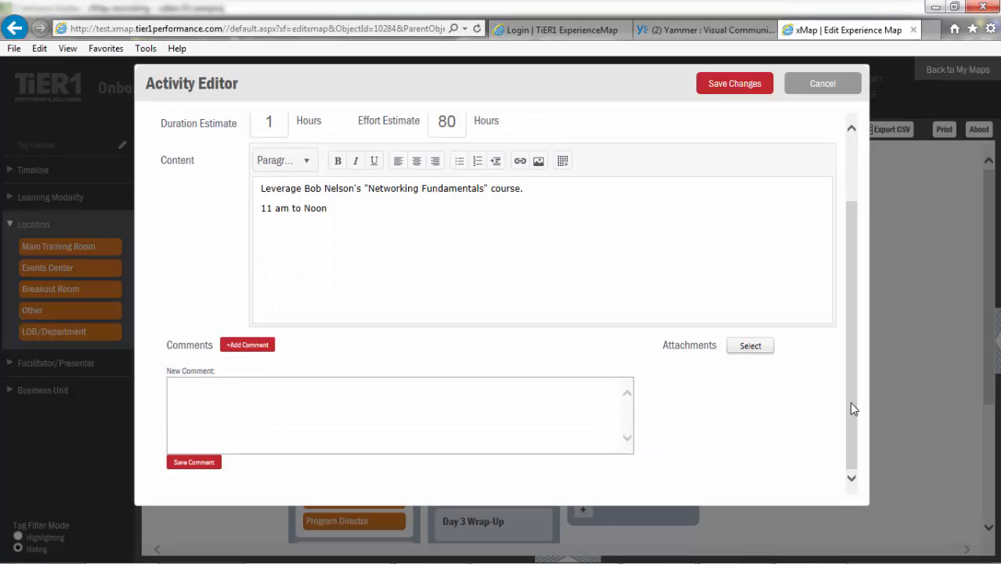
left_click(323, 396)
type("Bob's content may be outdated. We'll need to see if it needs refreshed.")
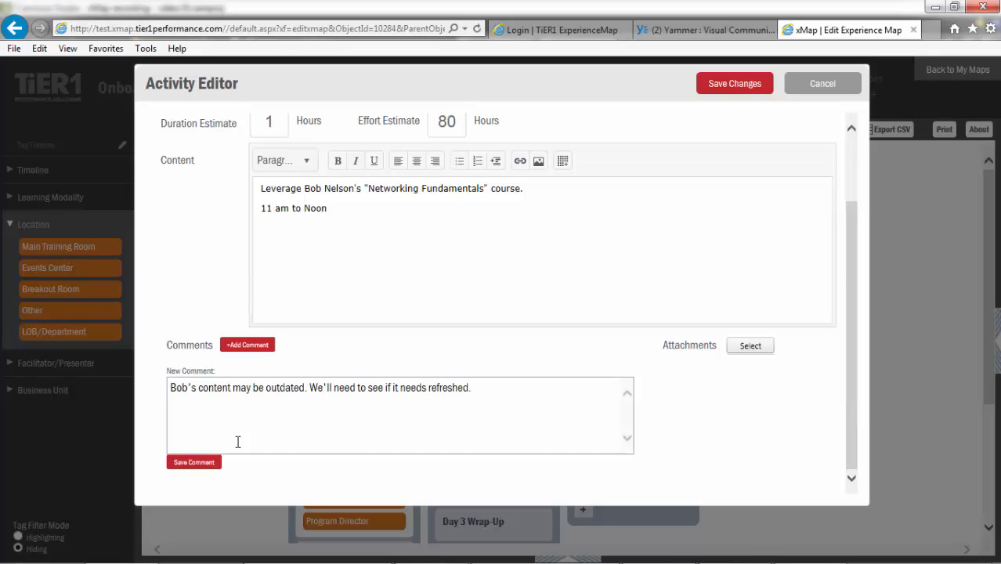
left_click(195, 463)
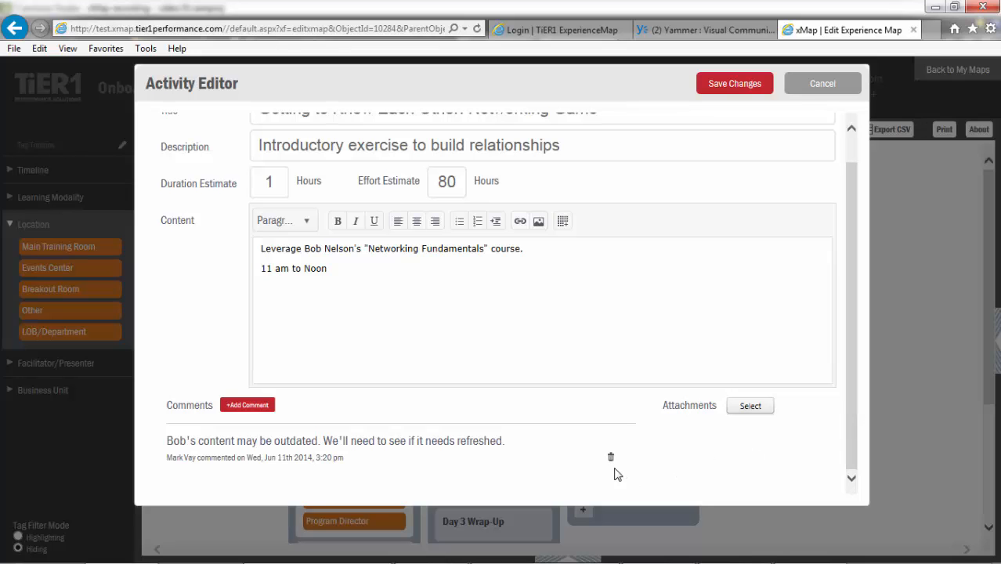
- Delete the comment about outdated content from the activity and save the activity's changes
left_click(611, 459)
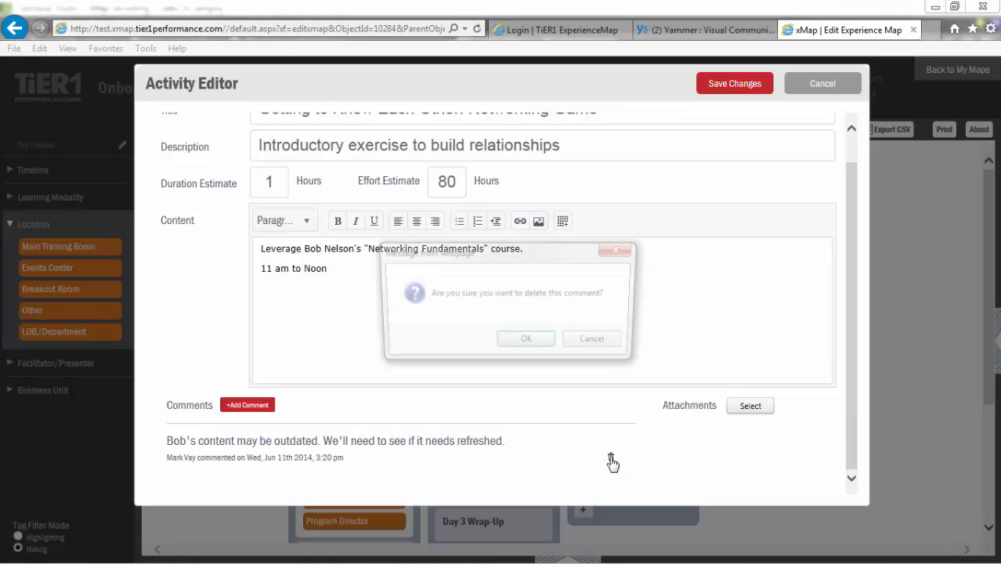
left_click(532, 349)
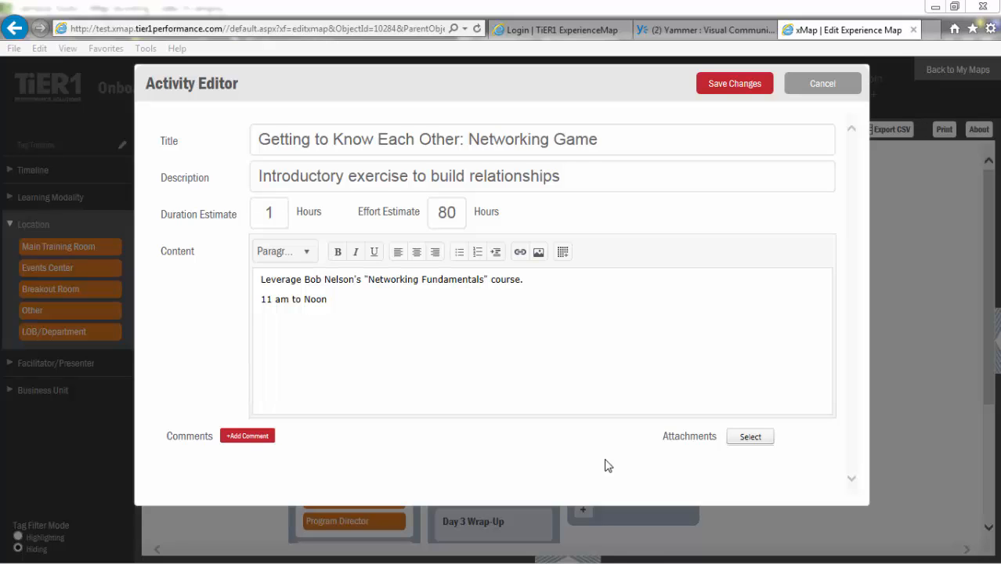
left_click(740, 89)
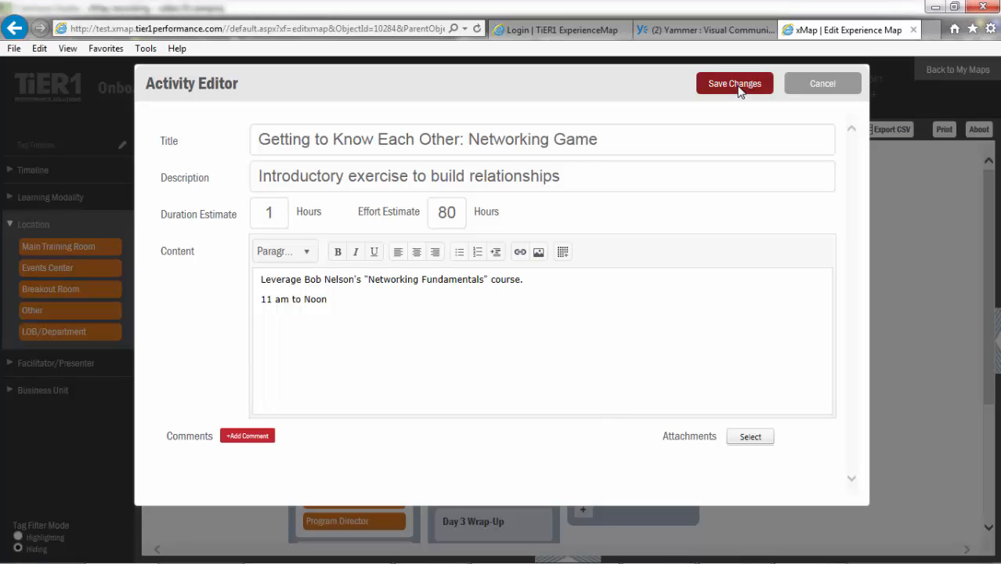